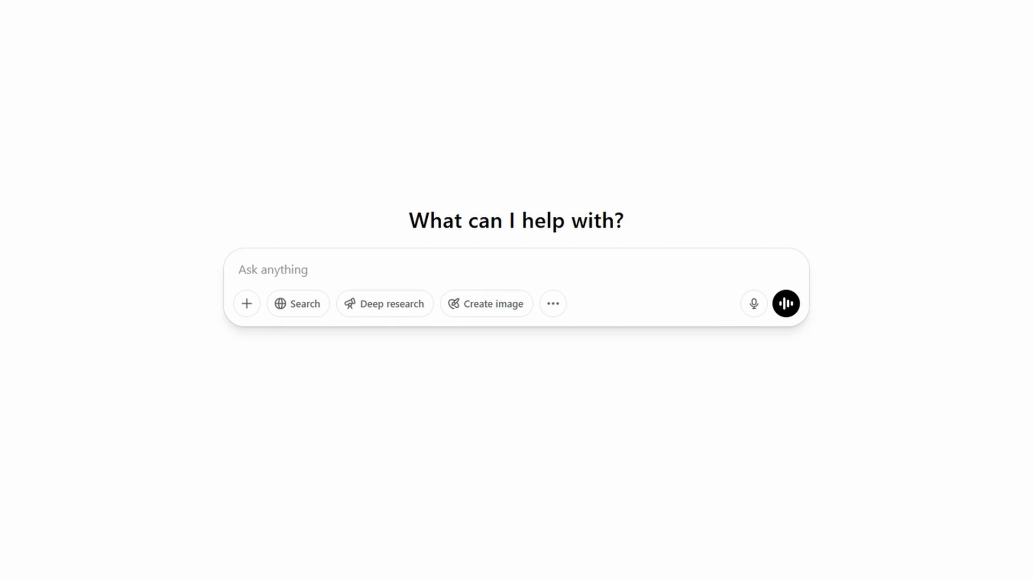
# Upload the portrait screenshot from the computer as an attachment in a new ChatGPT prompt.
pyautogui.click(251, 310)
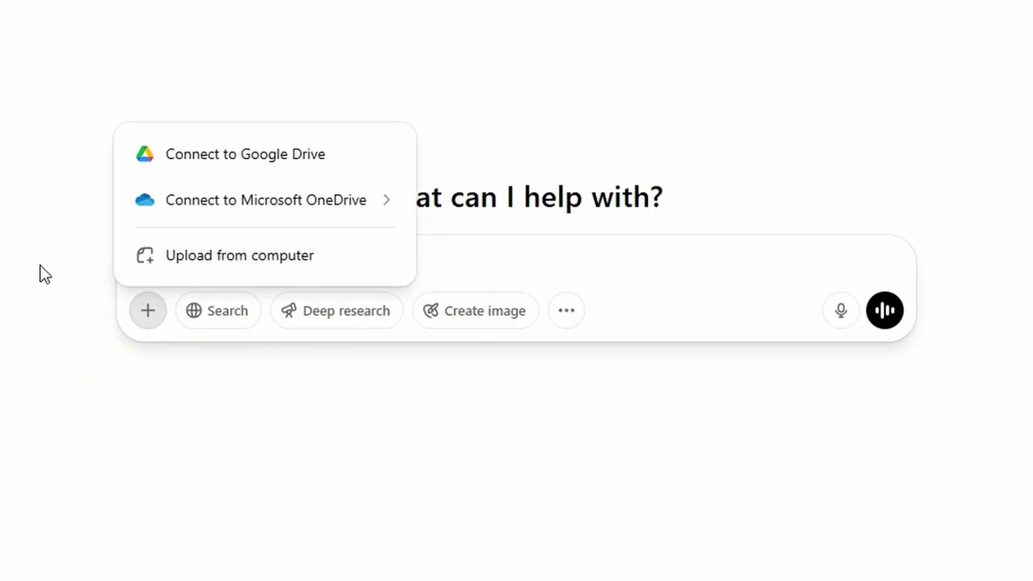
pyautogui.click(39, 269)
pyautogui.click(147, 311)
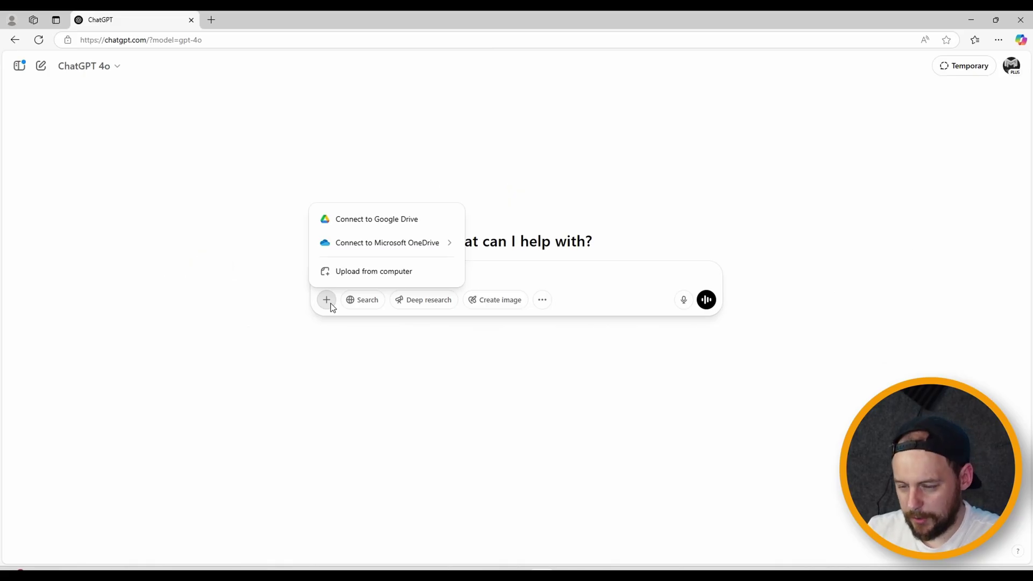
pyautogui.click(375, 272)
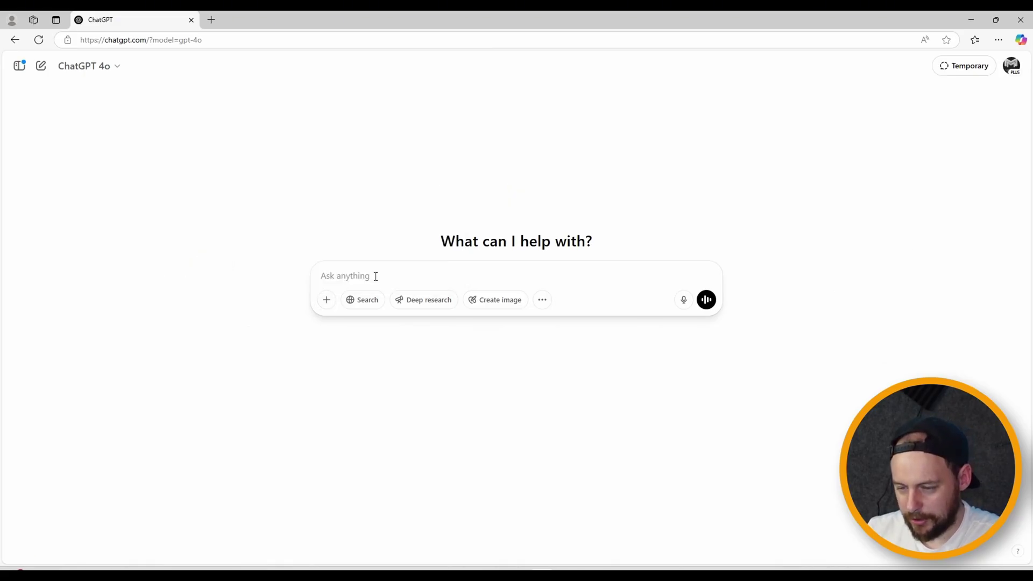
pyautogui.doubleClick(253, 151)
pyautogui.click(366, 303)
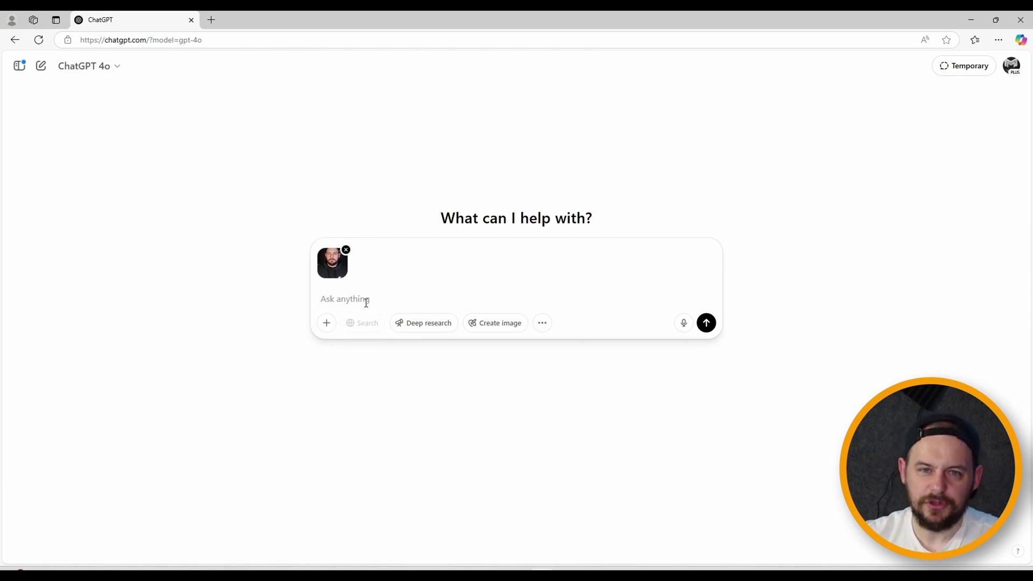
# Send the request 'make me into a realistic cartoon' with the attached portrait photo.
pyautogui.write('convert')
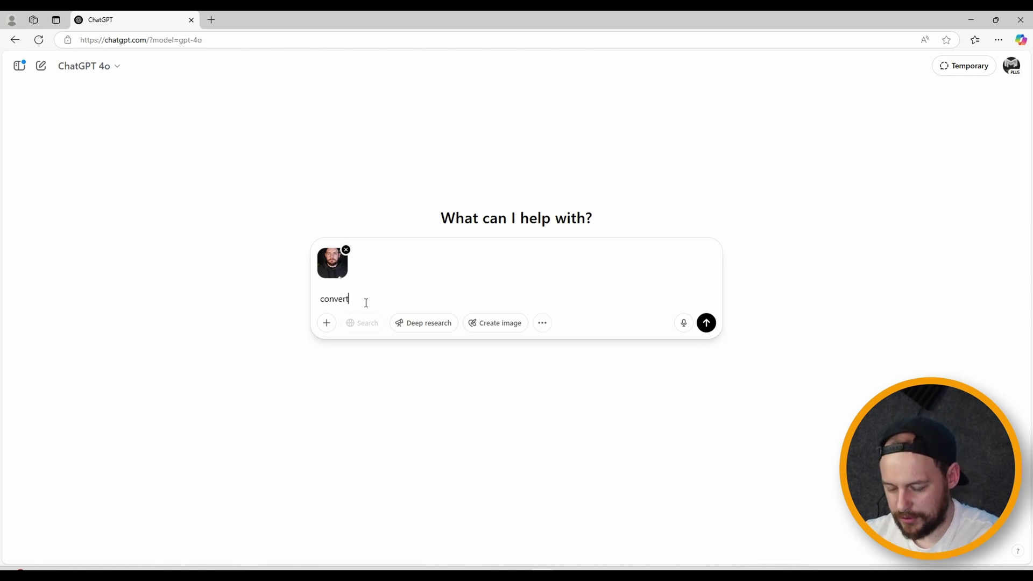
pyautogui.hotkey('ctrl', 'BackSpace')
pyautogui.write('make me into a realistic cartoon')
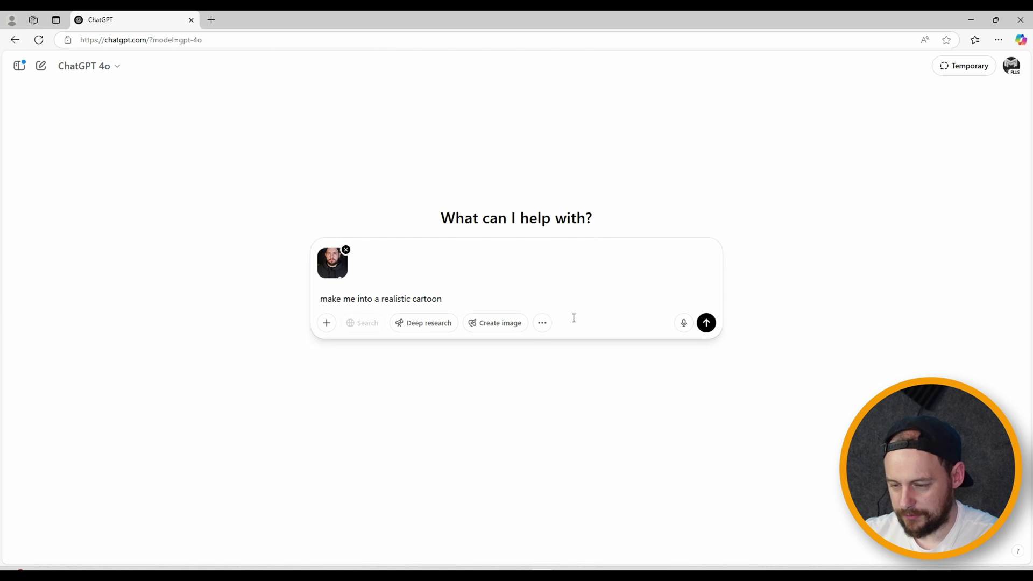
pyautogui.click(705, 324)
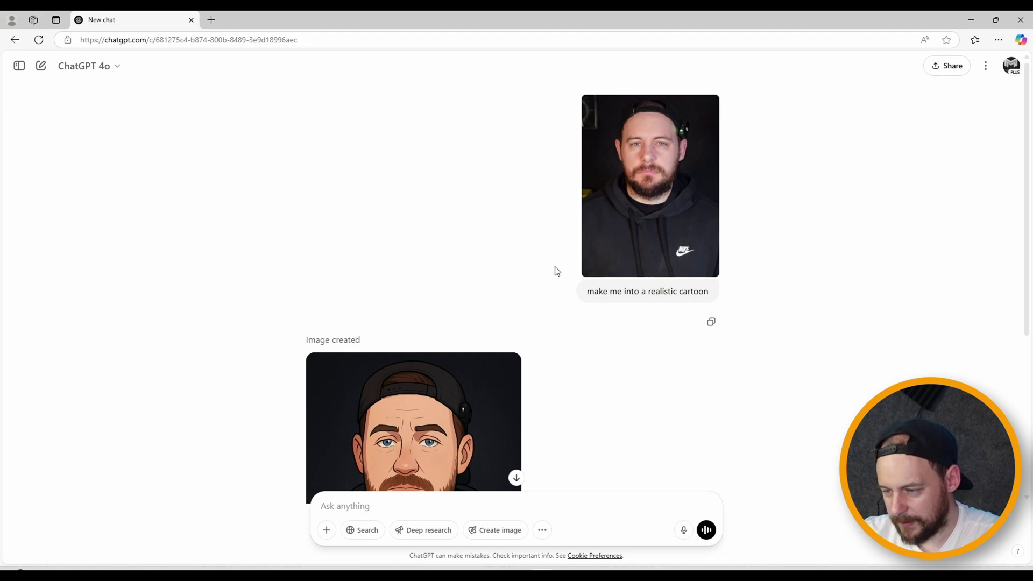
pyautogui.scroll(1, 558, 271)
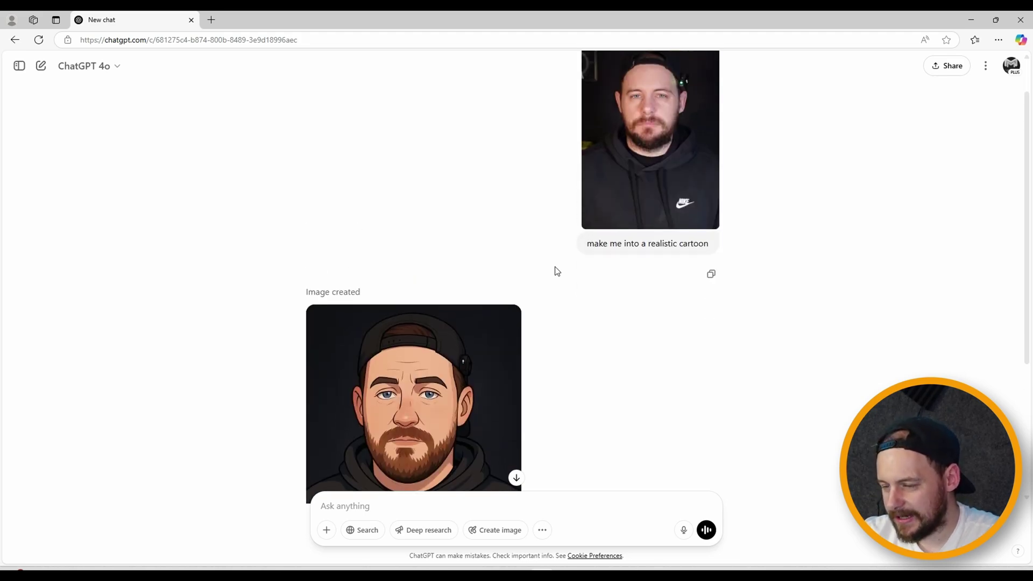
pyautogui.moveTo(459, 398)
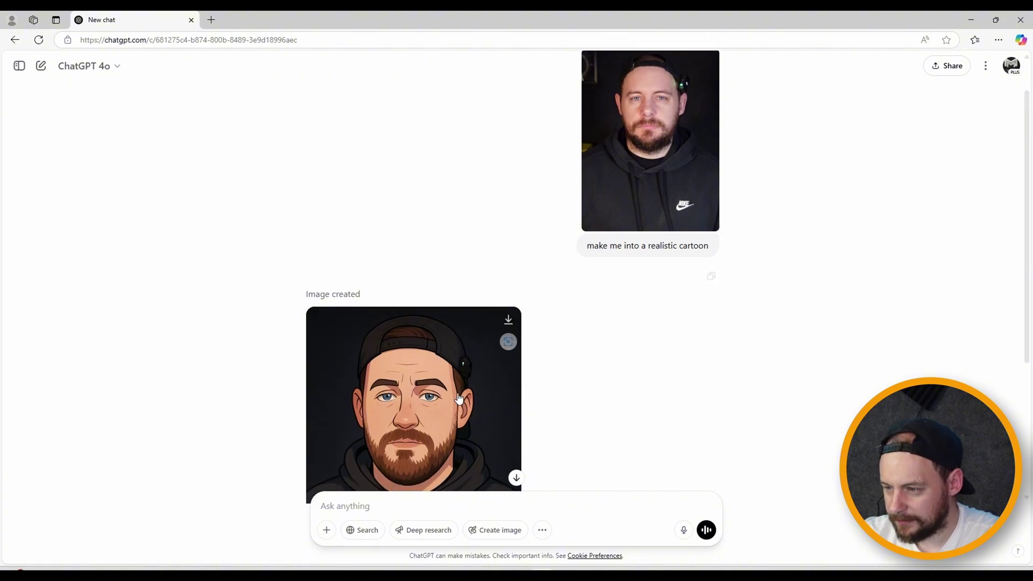
pyautogui.scroll(-1, 472, 371)
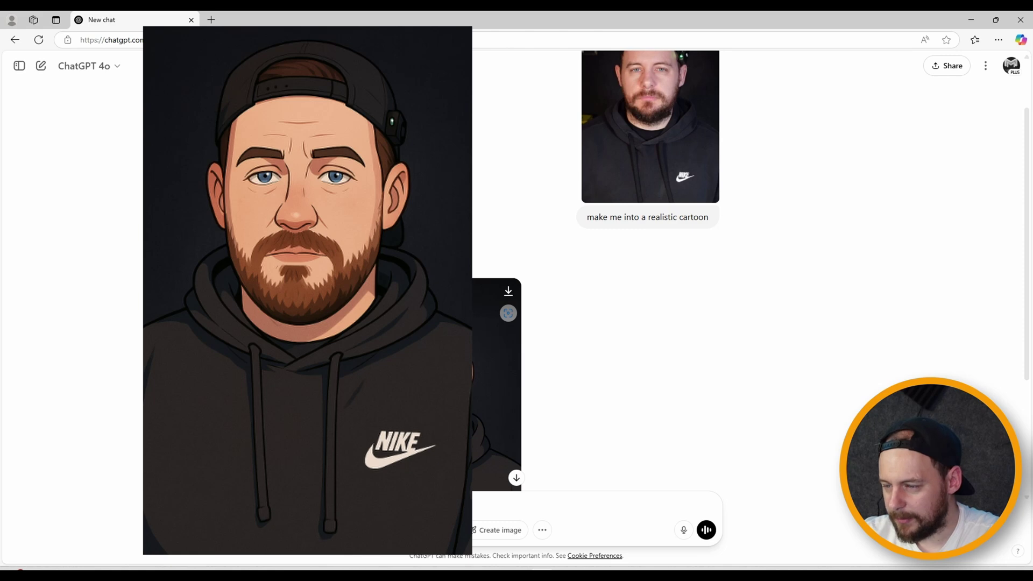
pyautogui.scroll(-2, 535, 281)
pyautogui.scroll(3, 535, 281)
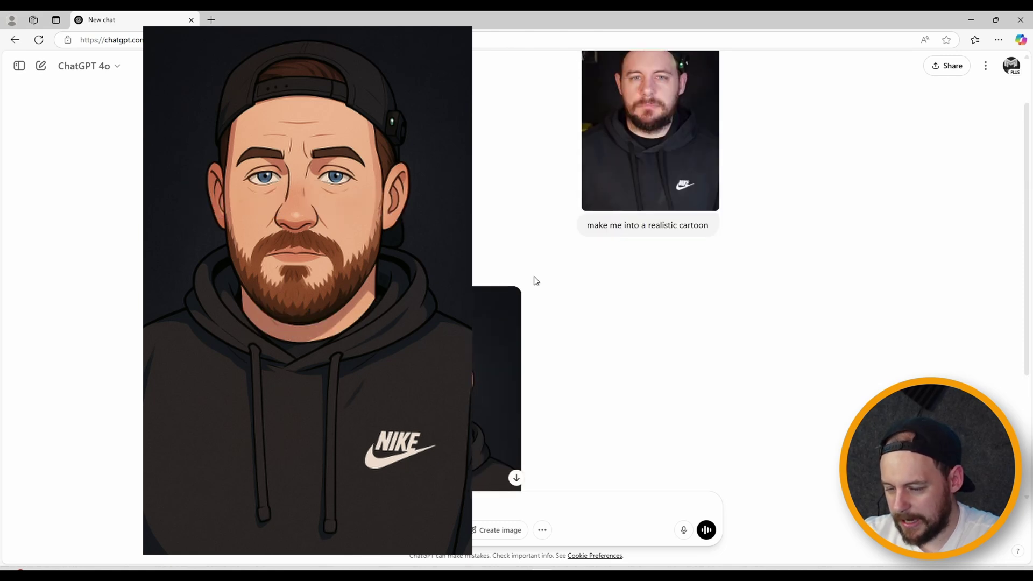
pyautogui.scroll(-2, 536, 281)
pyautogui.scroll(3, 536, 280)
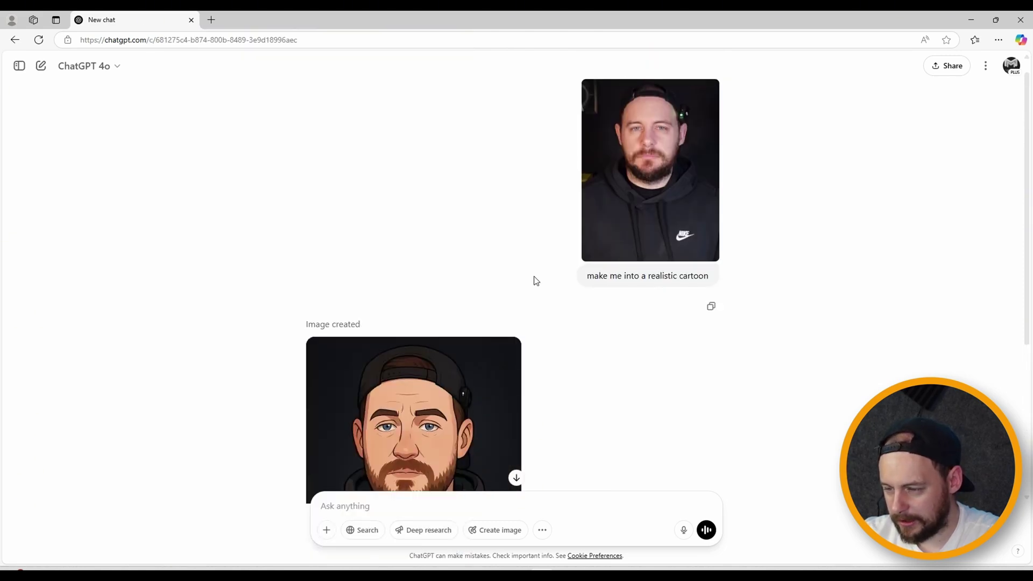
pyautogui.scroll(-2, 536, 281)
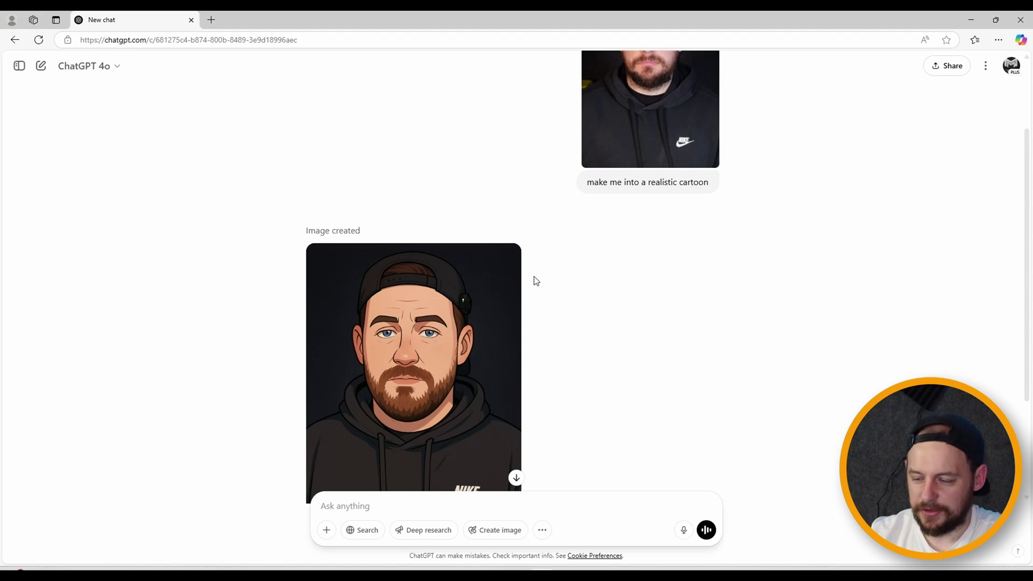
pyautogui.scroll(-1, 536, 269)
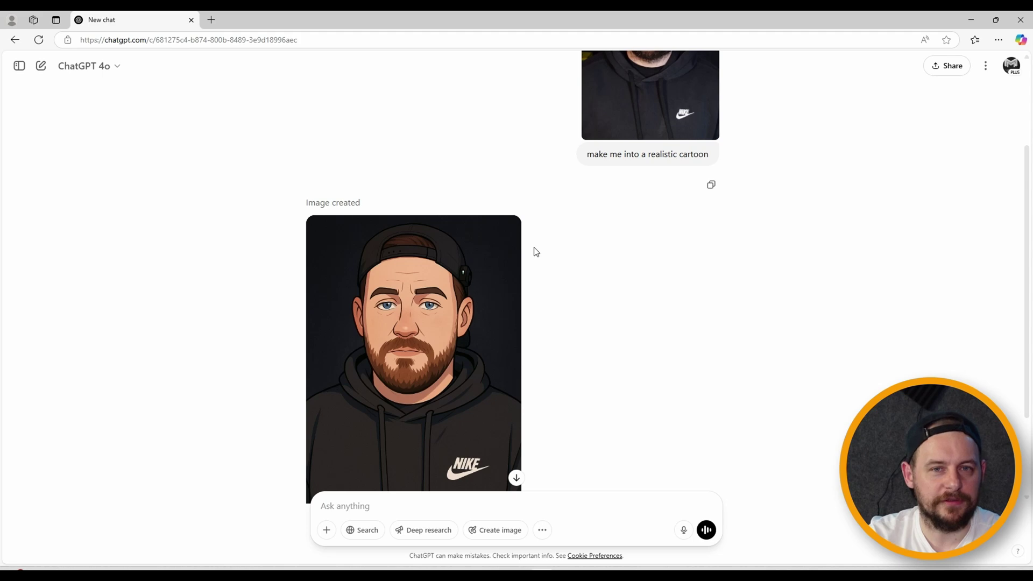
pyautogui.scroll(-2, 536, 252)
# Request 'remove the colour and make into a vector line art' and review the resulting portrait.
pyautogui.click(344, 506)
pyautogui.write('r')
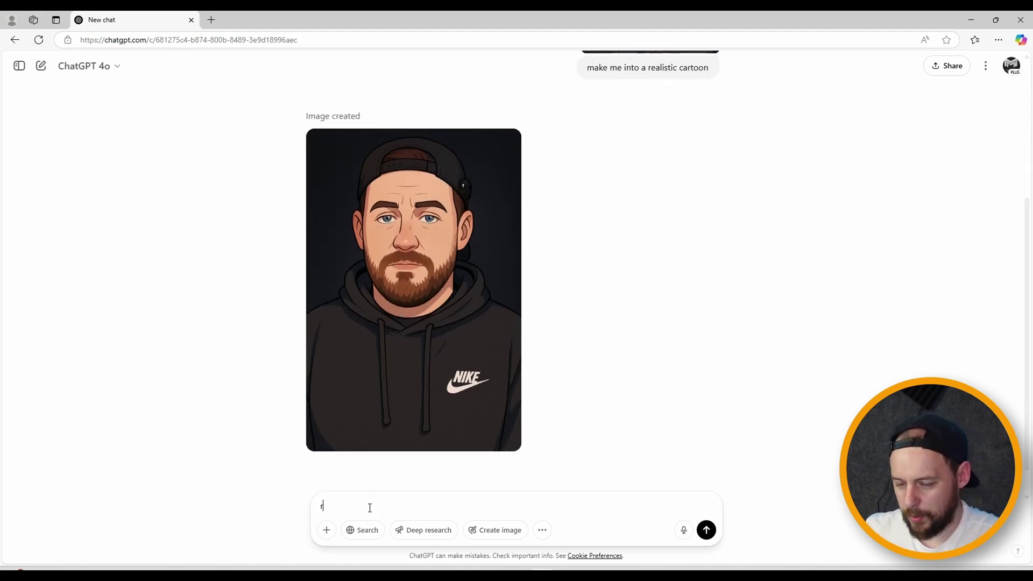
pyautogui.write('emove the color')
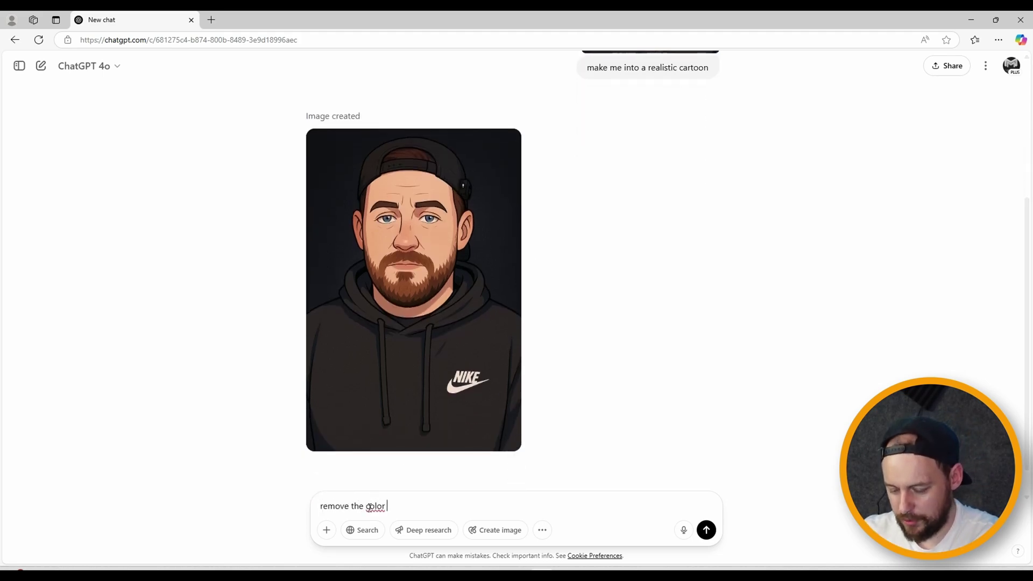
pyautogui.press('BackSpace')
pyautogui.write('ur and make into a vector line art')
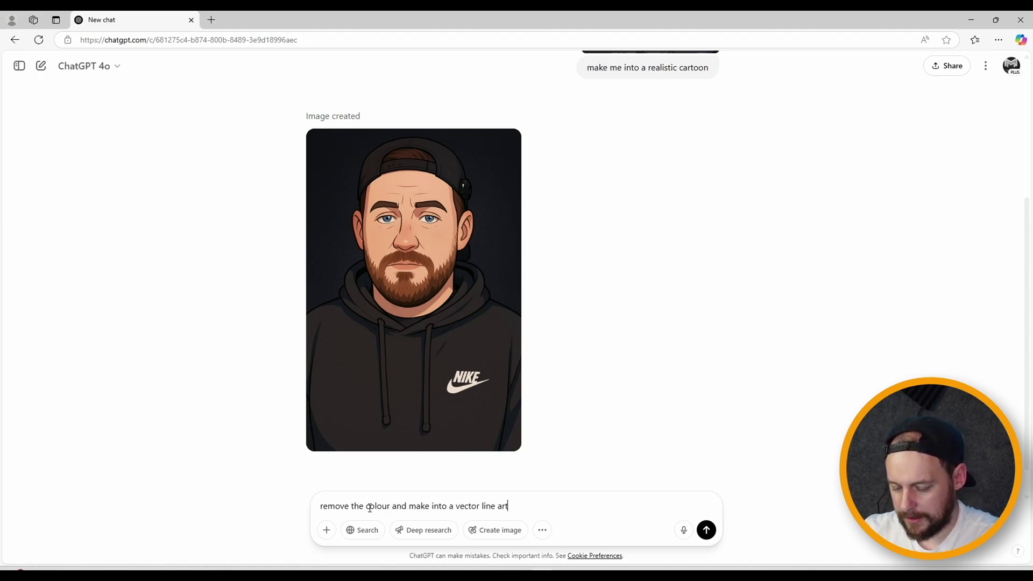
pyautogui.click(707, 531)
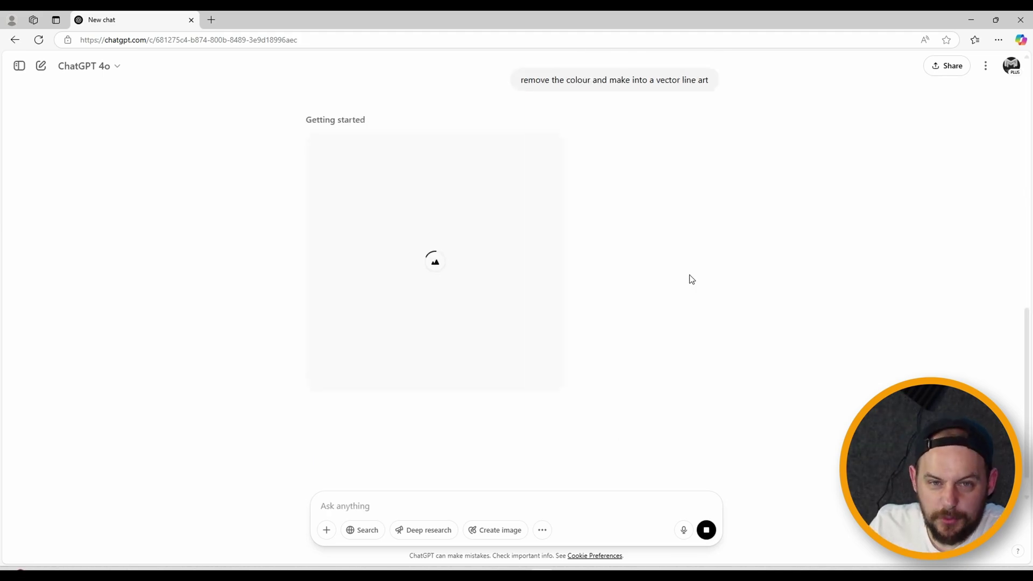
pyautogui.scroll(5, 692, 279)
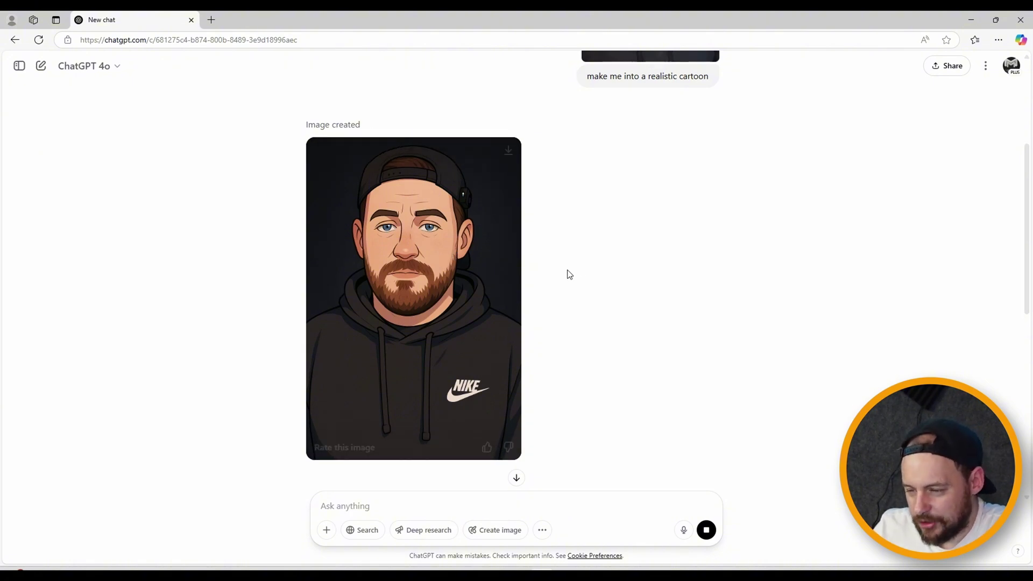
pyautogui.scroll(-5, 570, 290)
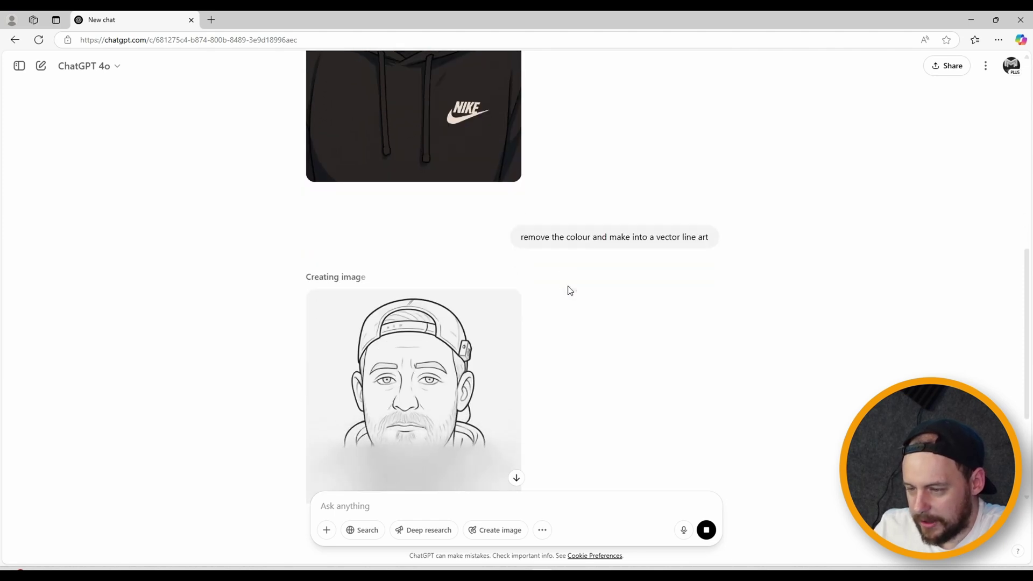
pyautogui.scroll(-2, 570, 290)
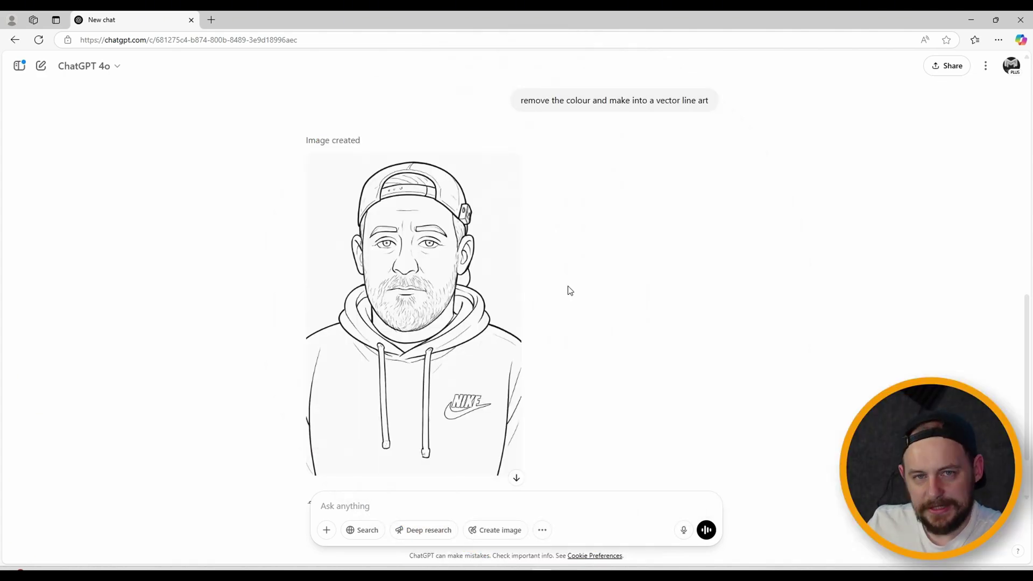
pyautogui.click(425, 504)
# Send 'simplify the image and thicken the outline' and compare the bold-outline portrait with earlier versions.
pyautogui.write('simplify the image and thicken the outline')
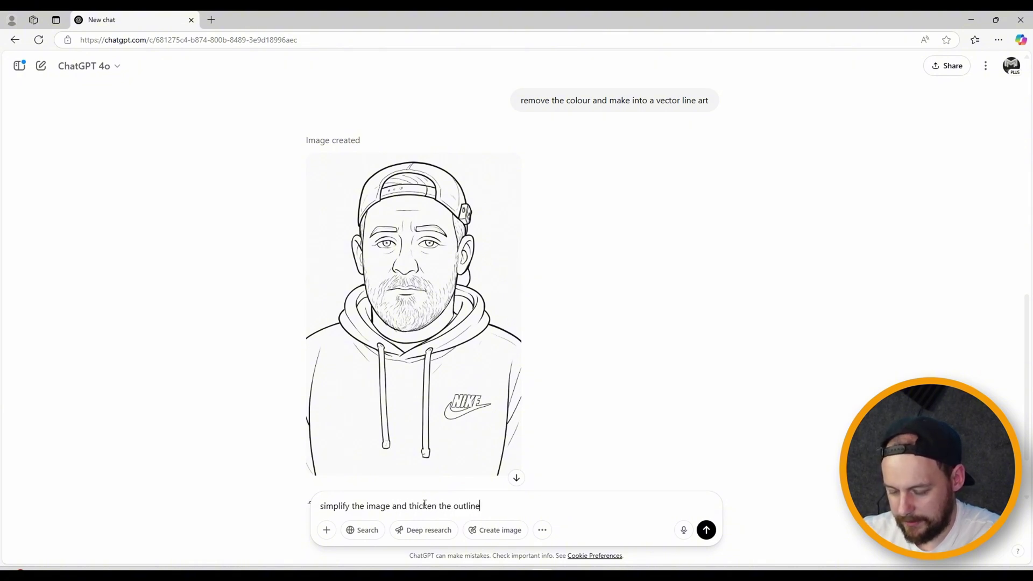
pyautogui.click(706, 530)
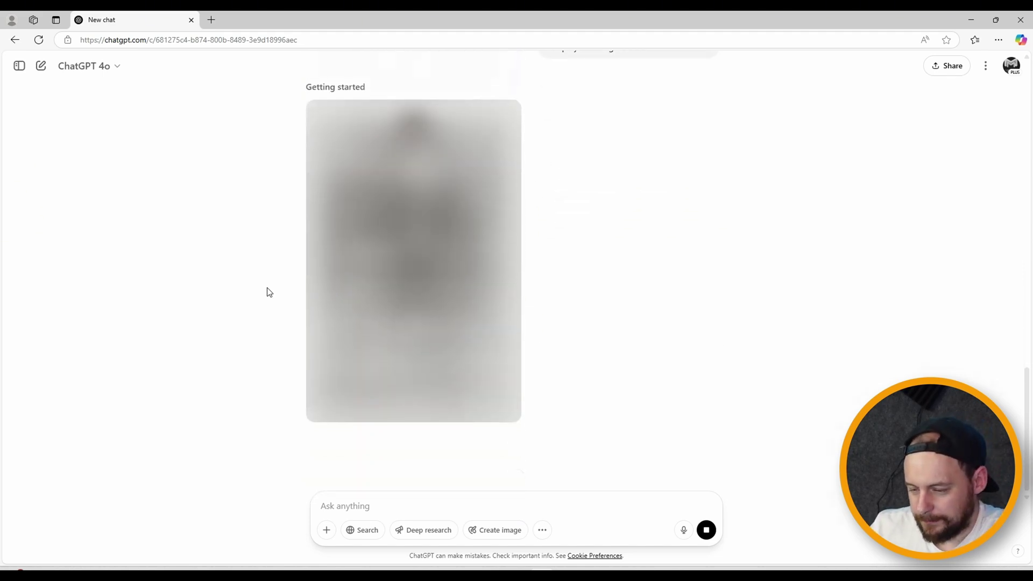
pyautogui.scroll(10, 269, 246)
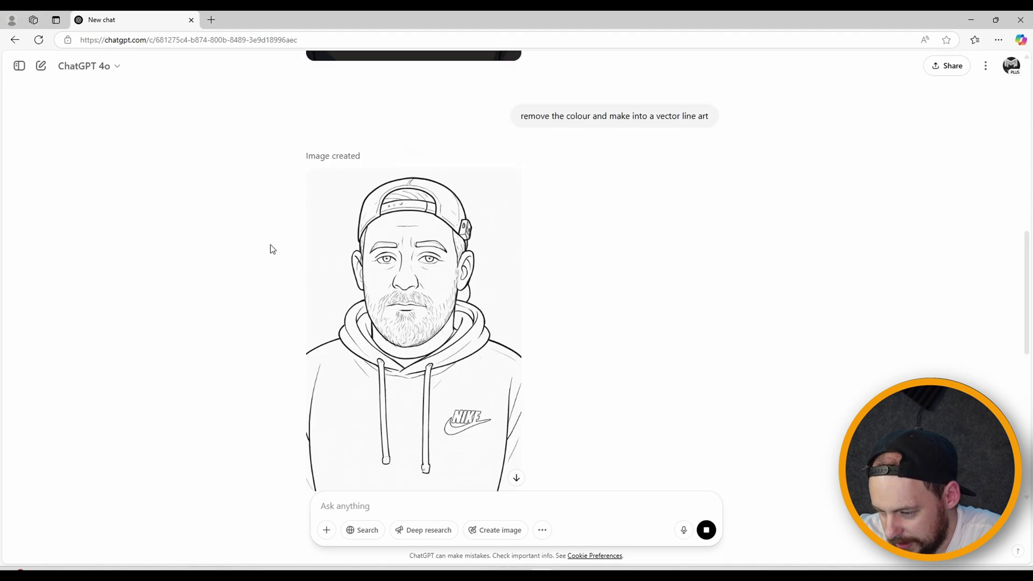
pyautogui.scroll(7, 272, 249)
pyautogui.scroll(-1, 272, 249)
pyautogui.scroll(-1, 271, 248)
pyautogui.scroll(3, 271, 249)
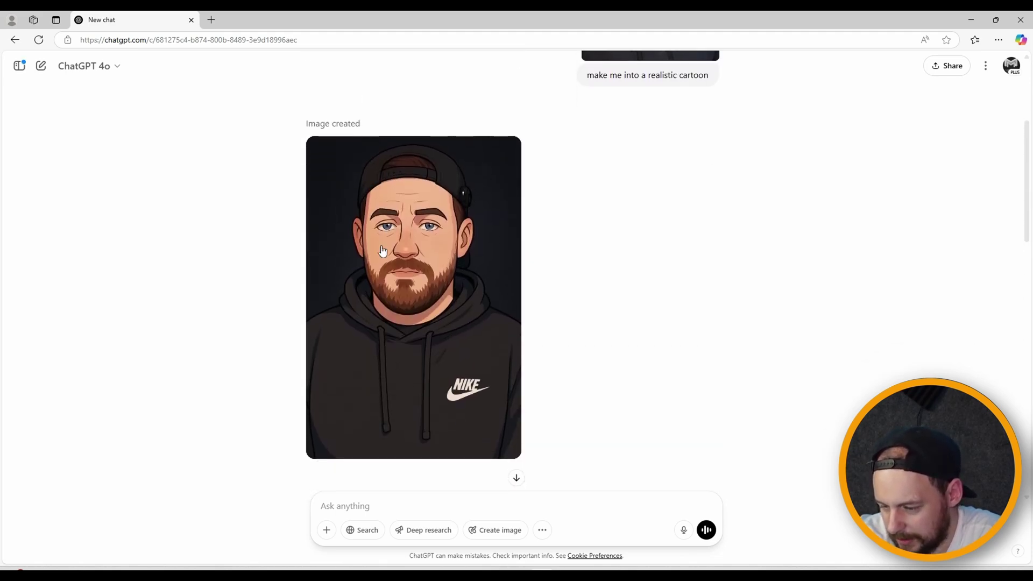
pyautogui.scroll(-15, 294, 299)
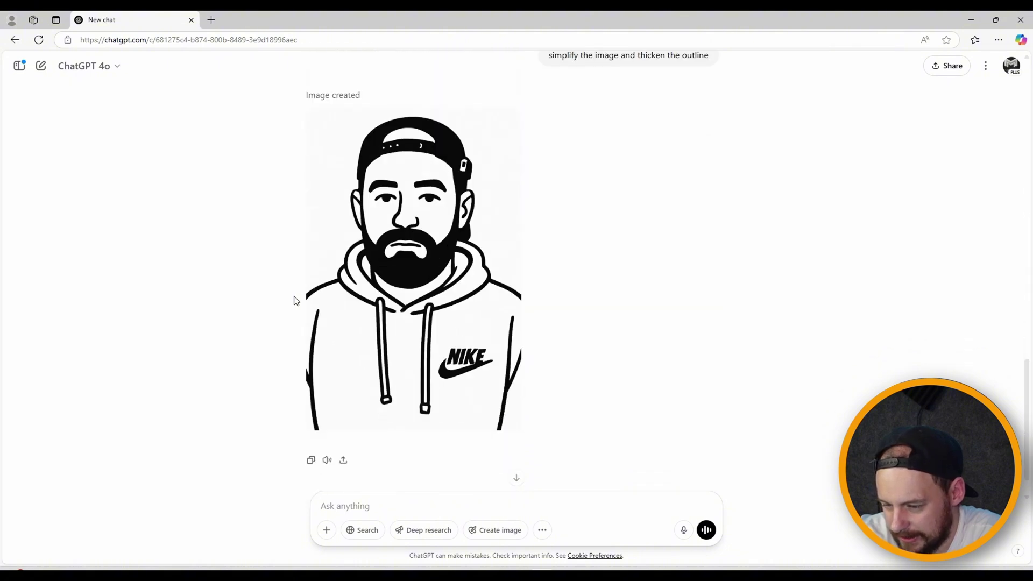
pyautogui.scroll(-1, 293, 300)
# Send the follow-up request 'make it a little more detailed' for the thick-outline portrait.
pyautogui.write('m')
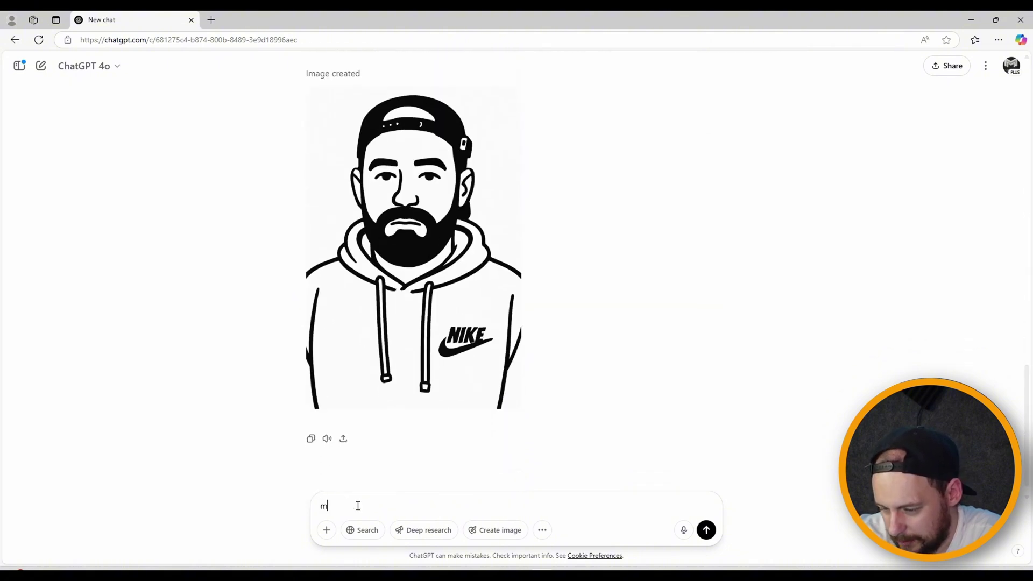
pyautogui.write('ake it a little more detailed')
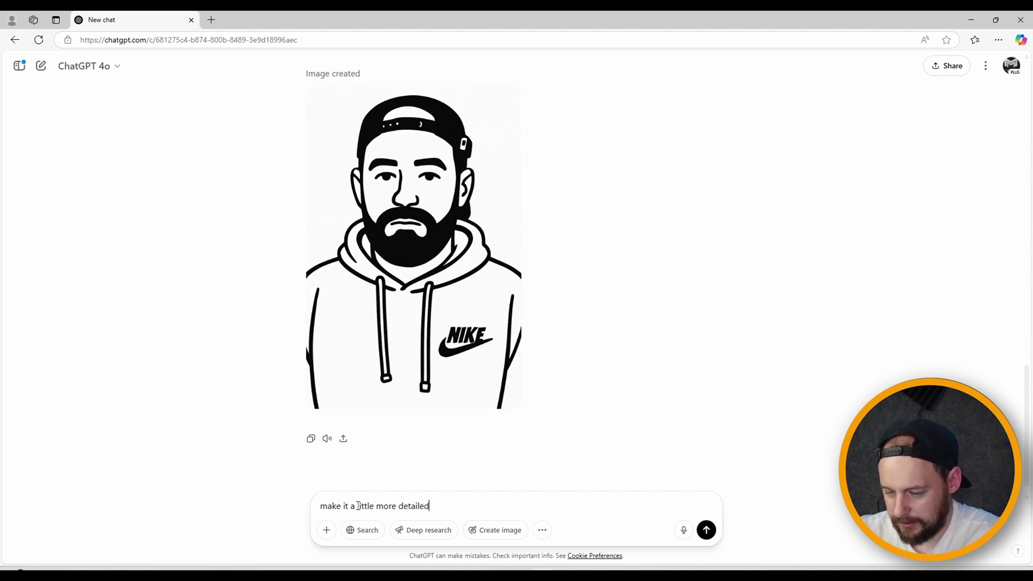
pyautogui.click(707, 530)
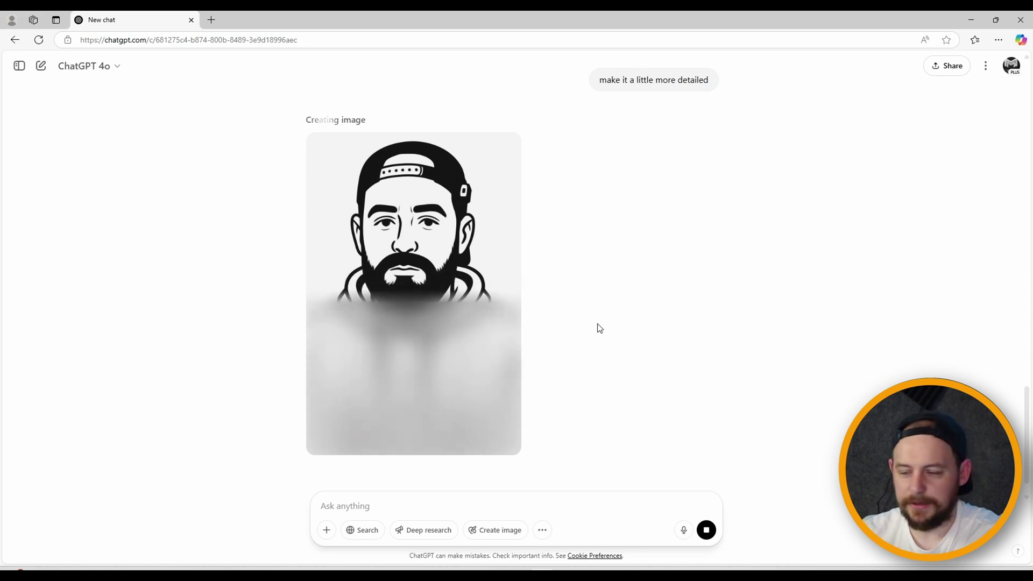
# Scroll through the chat comparing the more detailed line-art portrait with earlier versions.
pyautogui.scroll(15, 599, 327)
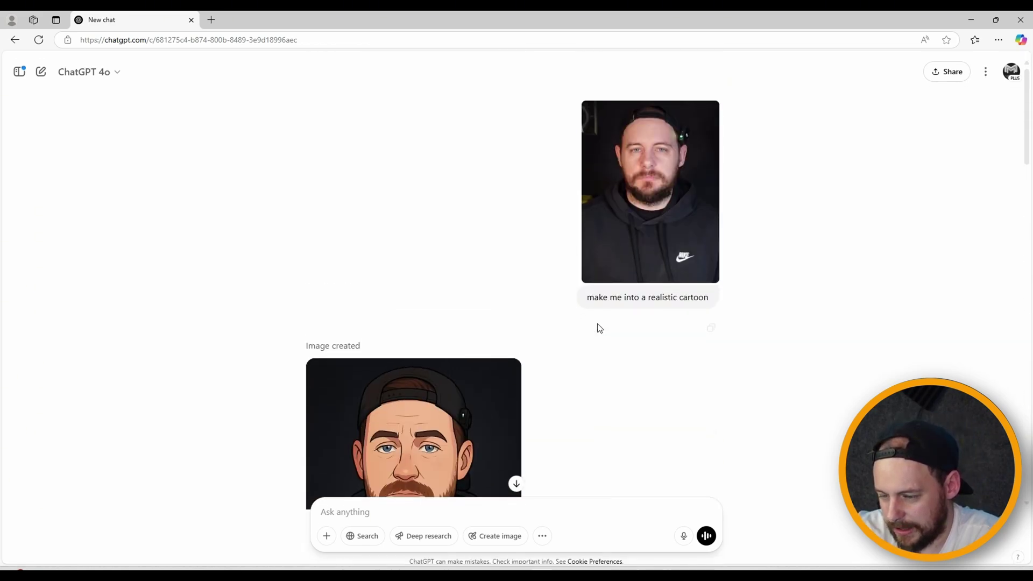
pyautogui.scroll(-15, 569, 176)
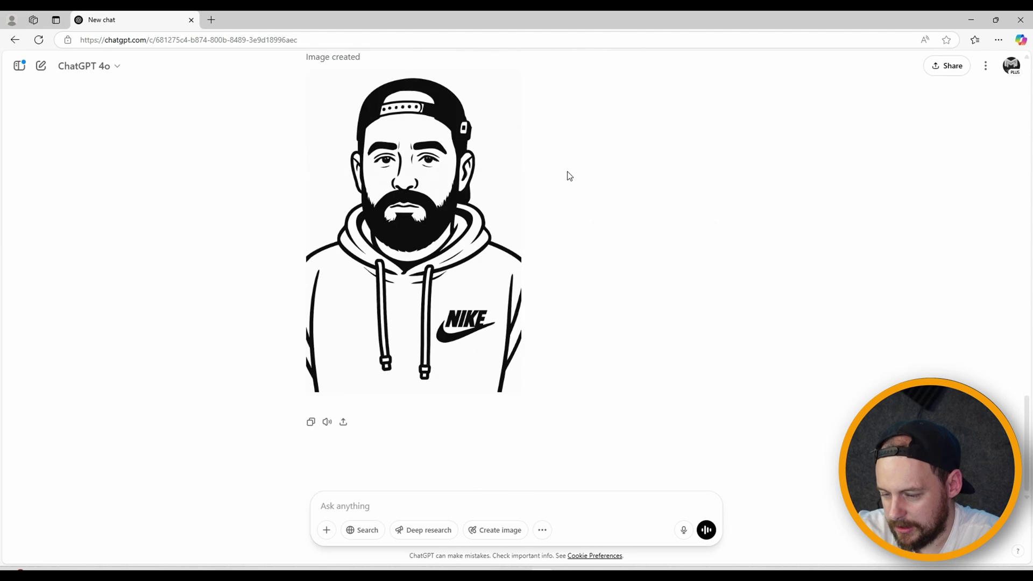
pyautogui.scroll(15, 569, 176)
pyautogui.scroll(-10, 569, 176)
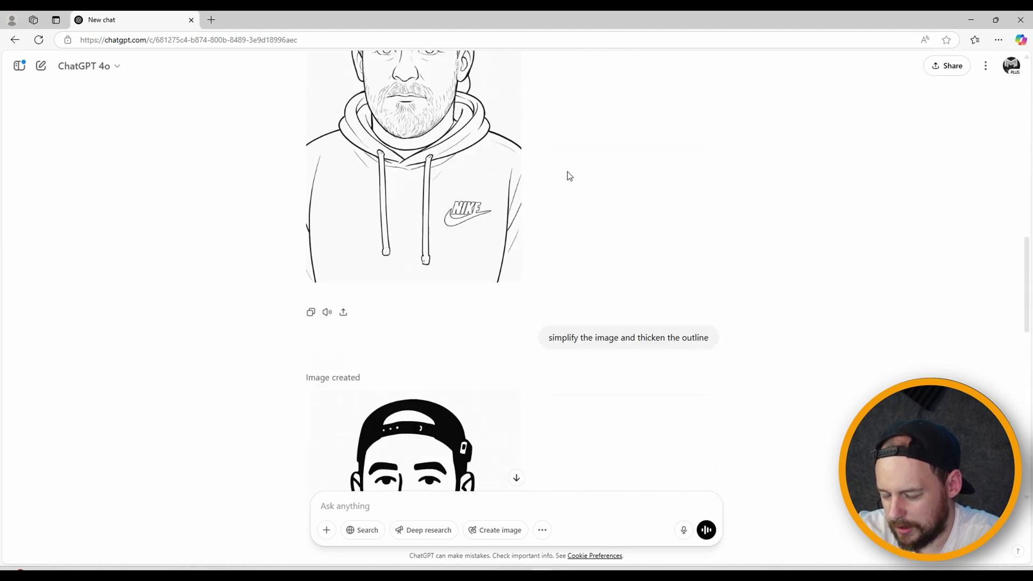
pyautogui.scroll(3, 570, 176)
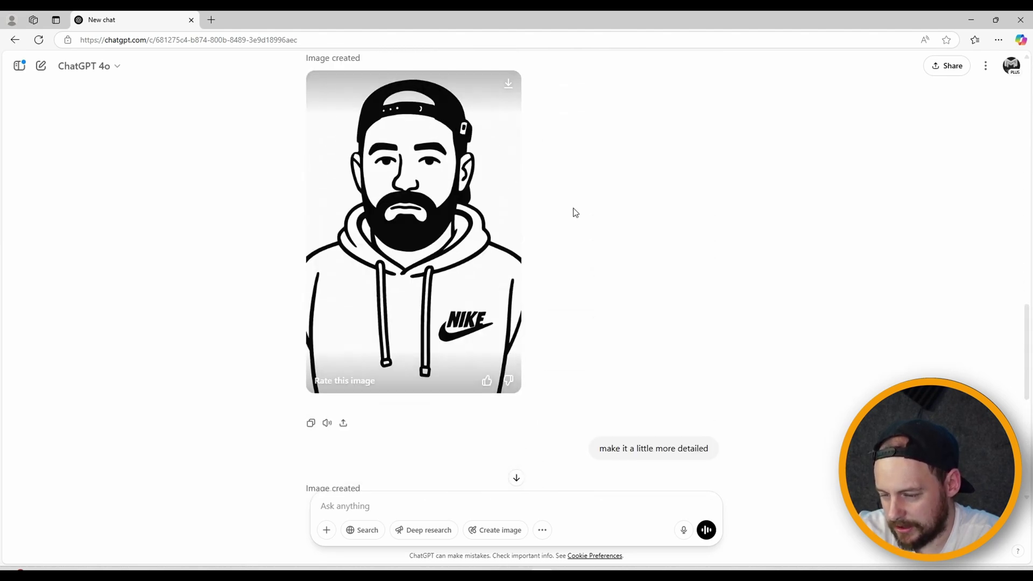
pyautogui.scroll(-10, 574, 207)
pyautogui.scroll(1, 570, 199)
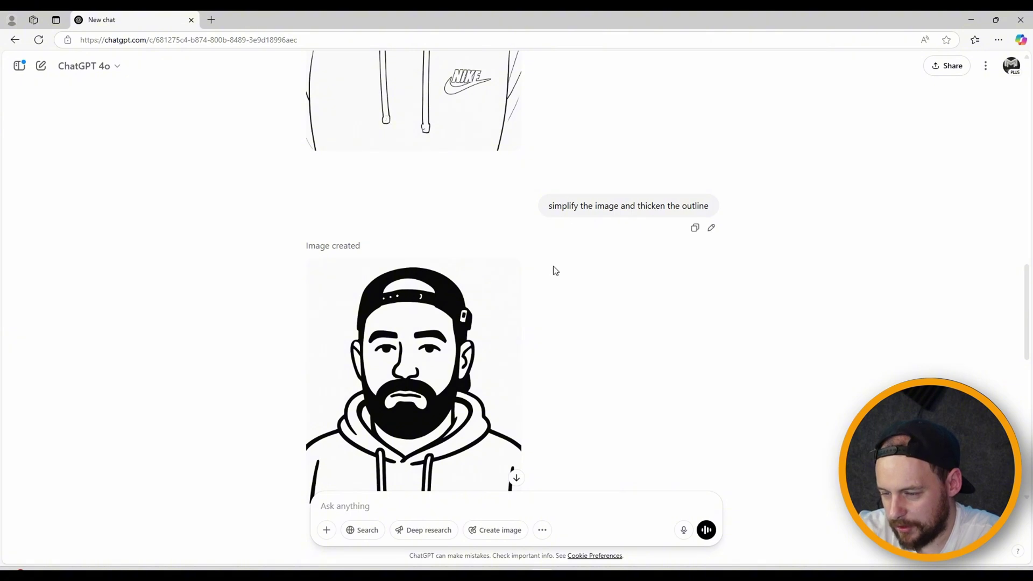
pyautogui.scroll(-2, 555, 270)
pyautogui.scroll(-2, 556, 271)
pyautogui.scroll(8, 556, 270)
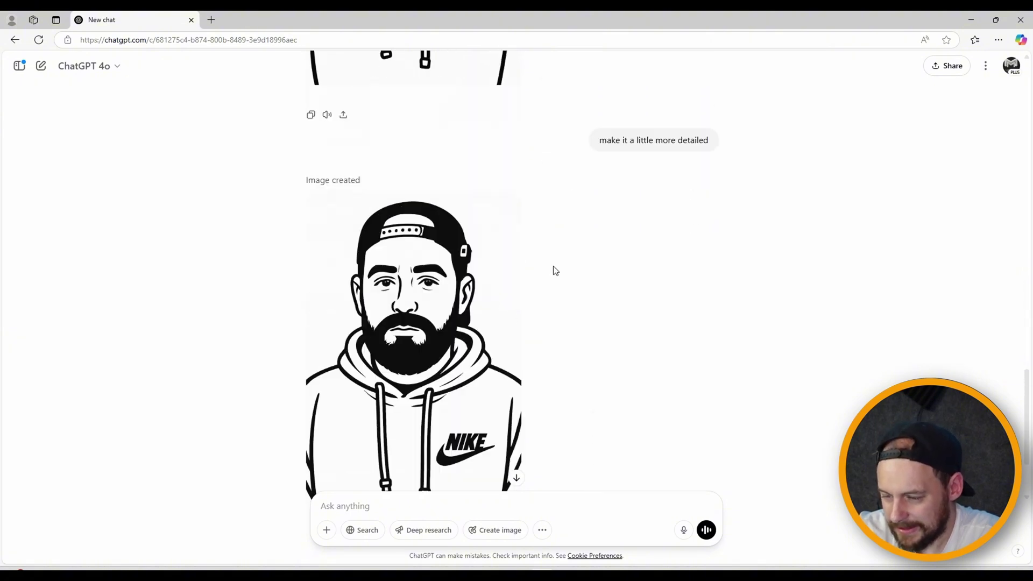
pyautogui.scroll(-3, 556, 270)
pyautogui.scroll(2, 570, 234)
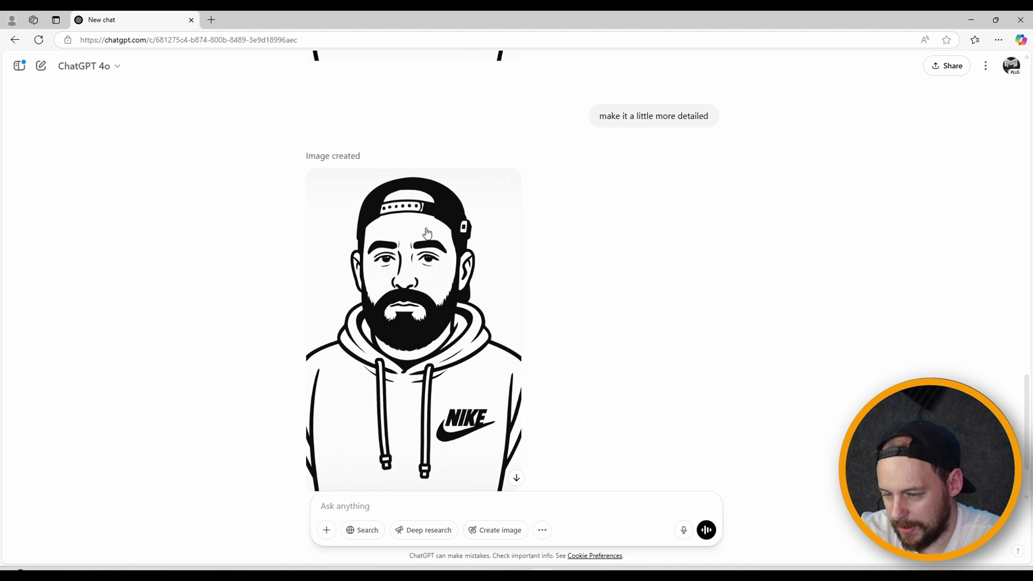
pyautogui.scroll(-1, 576, 276)
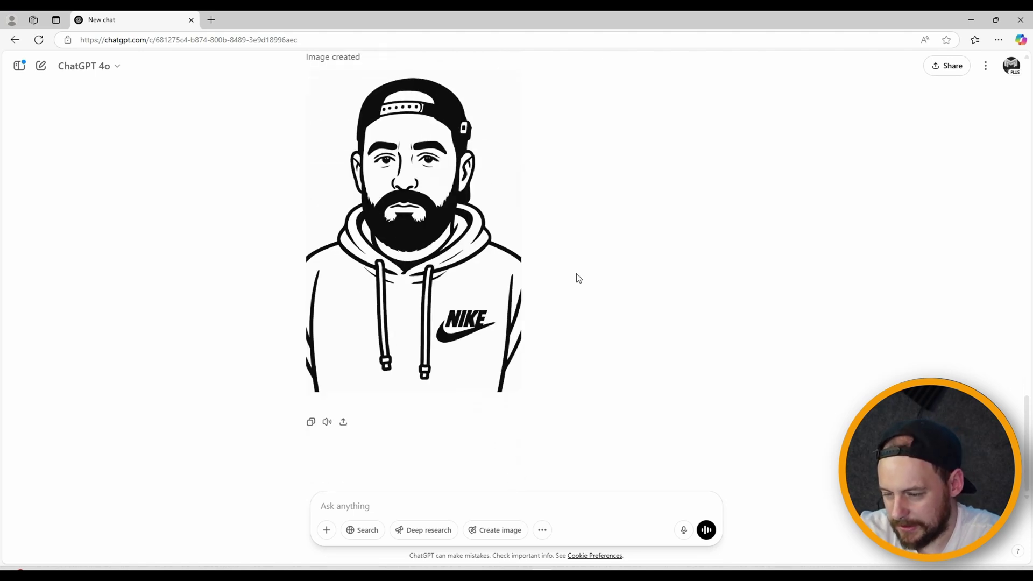
pyautogui.scroll(-1, 571, 296)
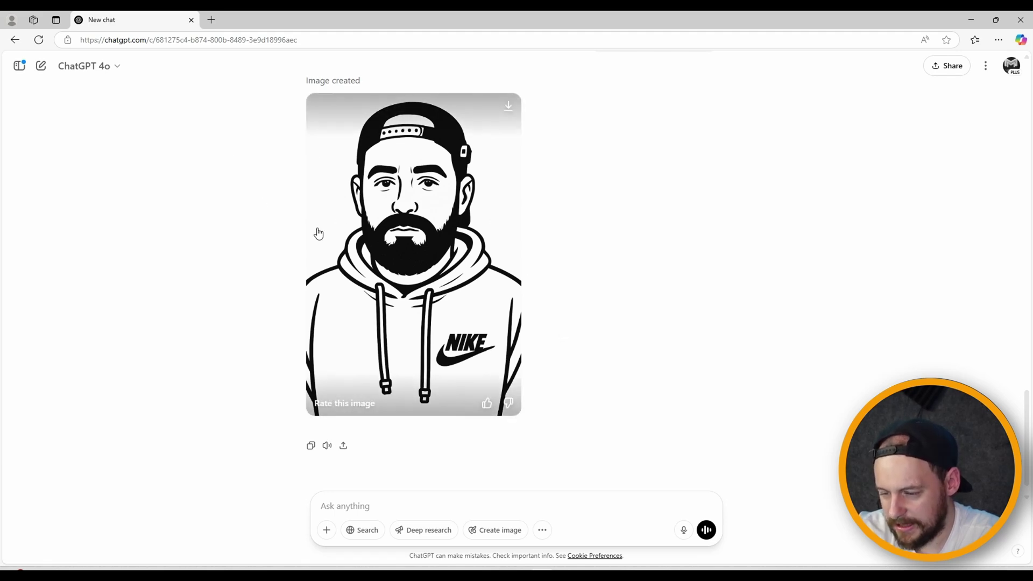
pyautogui.scroll(-3, 276, 254)
pyautogui.scroll(-5, 276, 254)
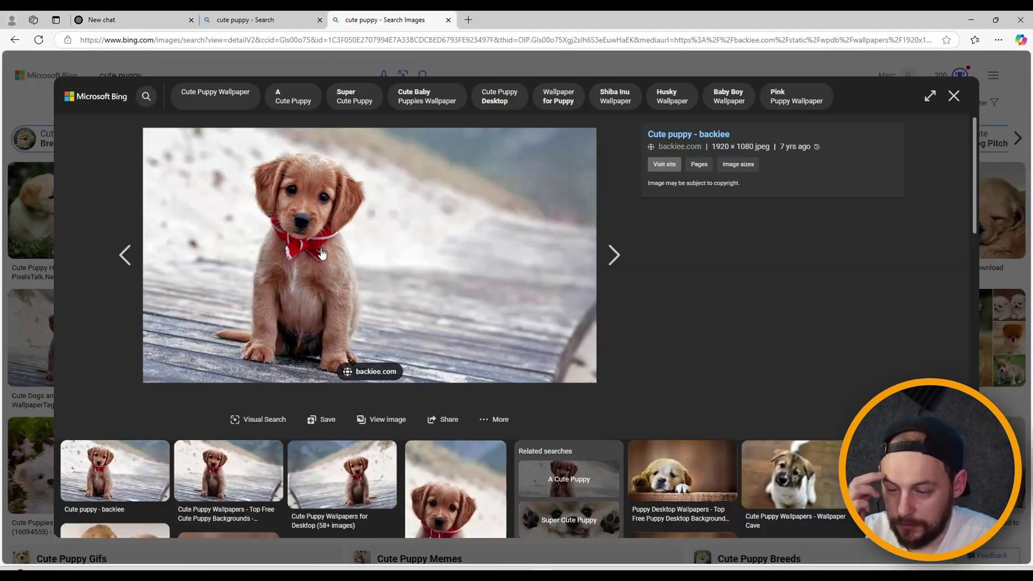
# Copy the cute puppy photo from Bing images and return to the ChatGPT tab.
pyautogui.rightClick(321, 248)
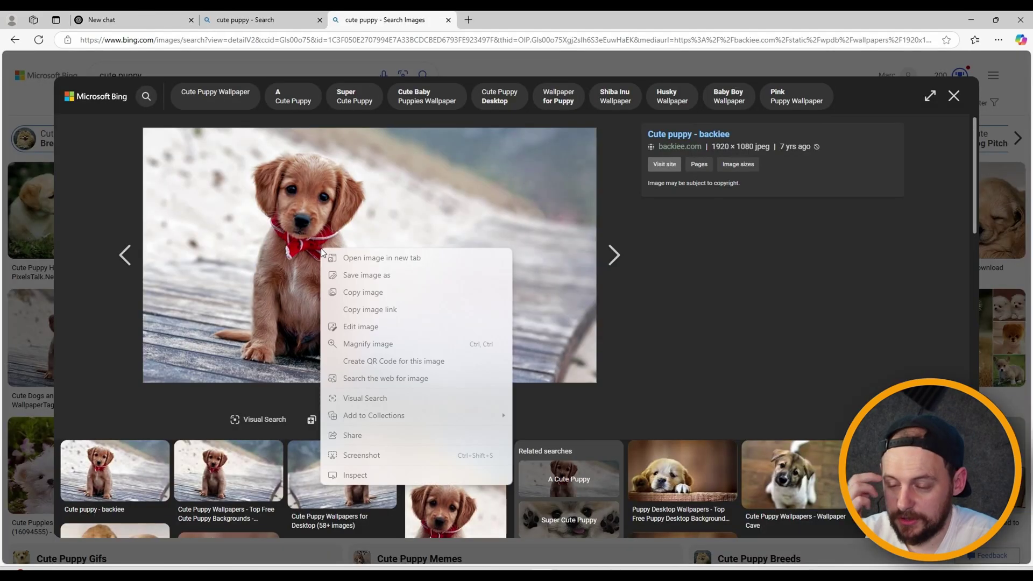
pyautogui.click(371, 292)
pyautogui.click(136, 18)
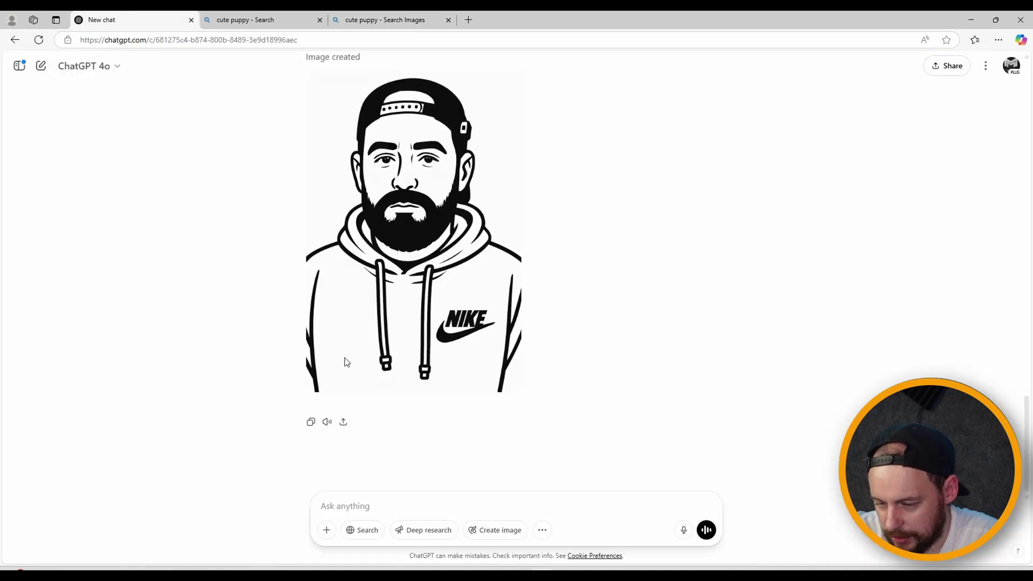
# Paste the puppy photo into a new prompt and send 'make into a vector line art'.
pyautogui.click(364, 506)
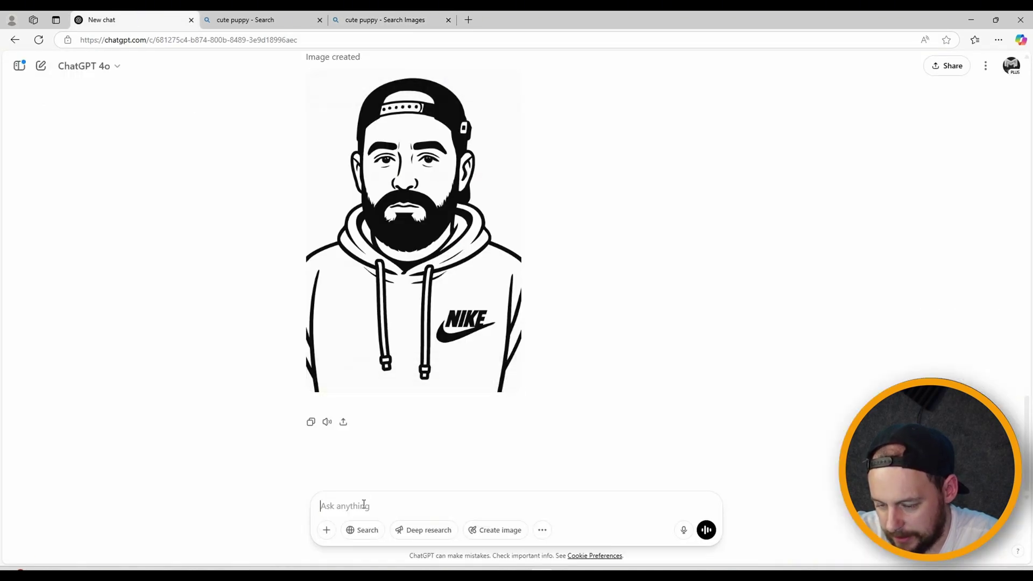
pyautogui.hotkey('ctrl', 'v')
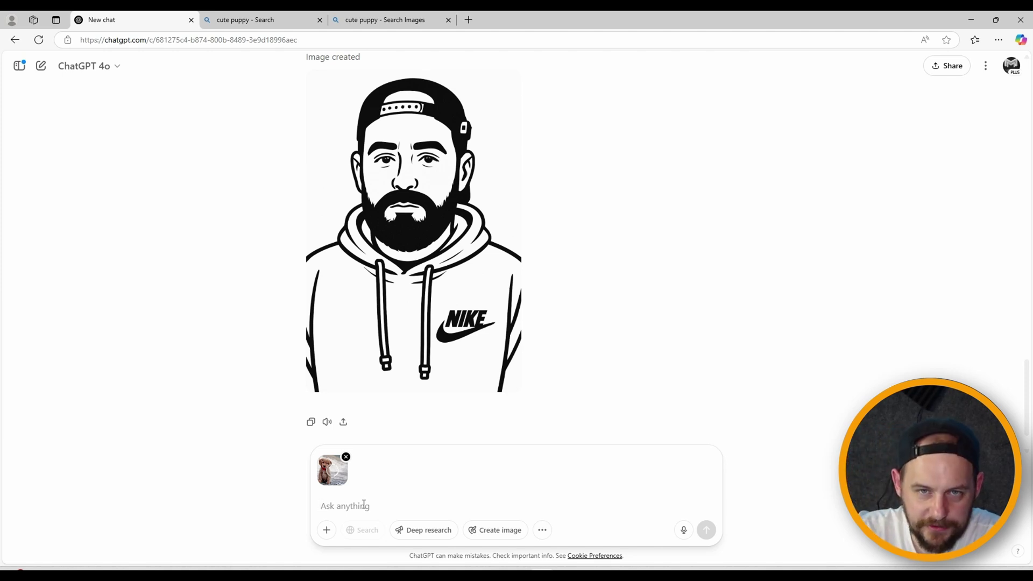
pyautogui.scroll(2, 711, 138)
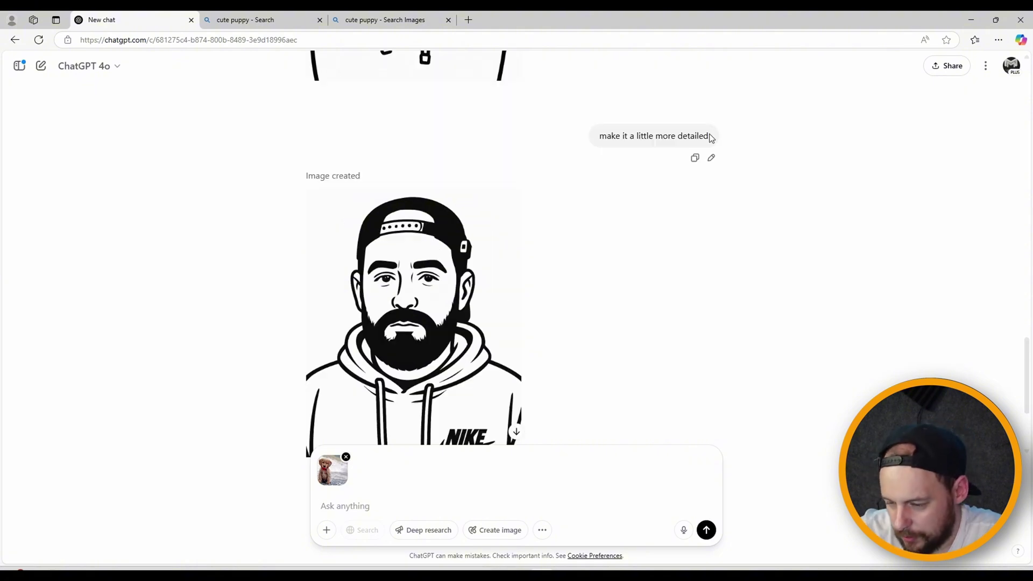
pyautogui.scroll(-3, 605, 328)
pyautogui.write('make into a vector line art')
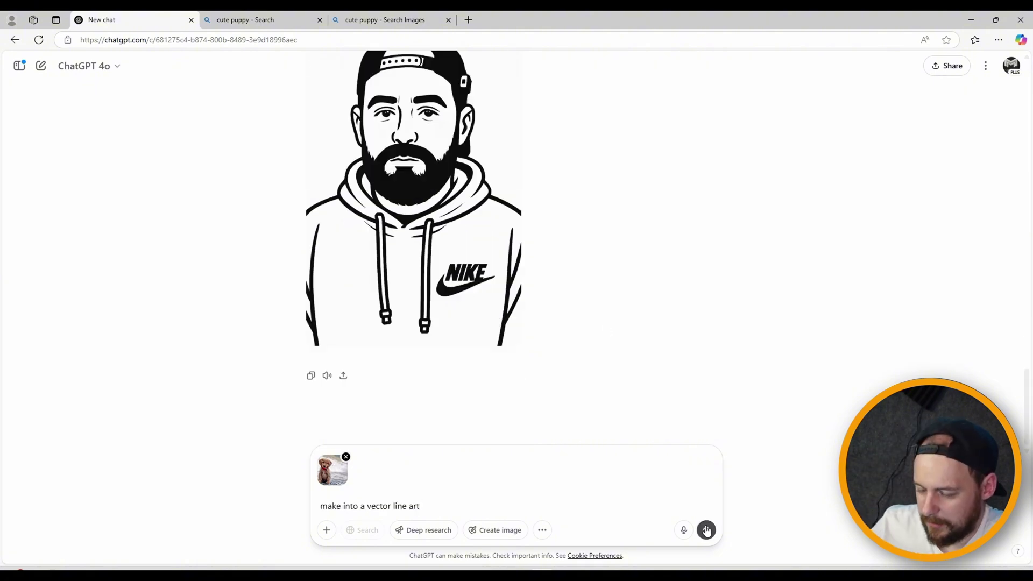
pyautogui.click(707, 531)
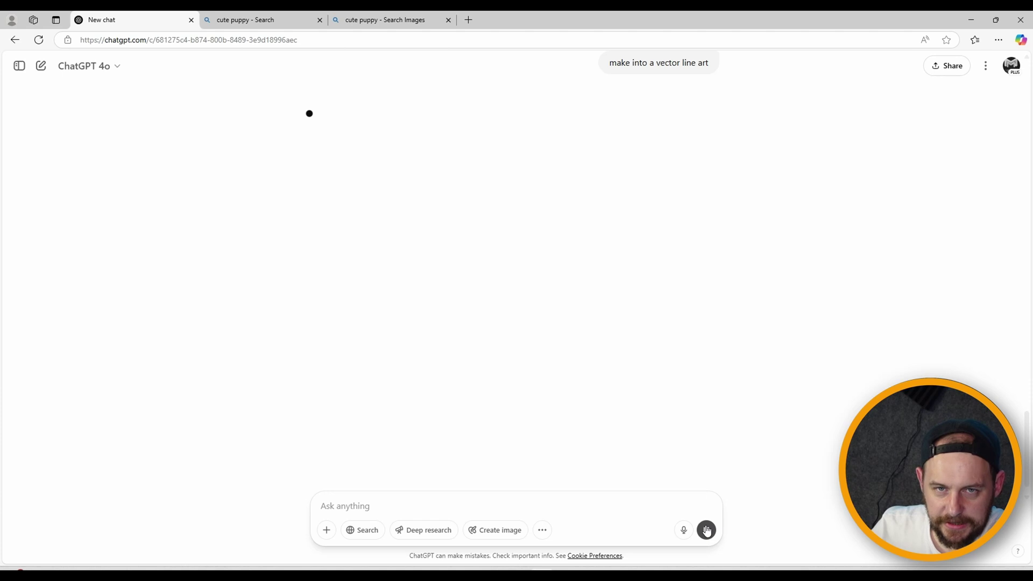
# Scroll through the chat to inspect the generated black-and-white puppy line art.
pyautogui.scroll(5, 264, 280)
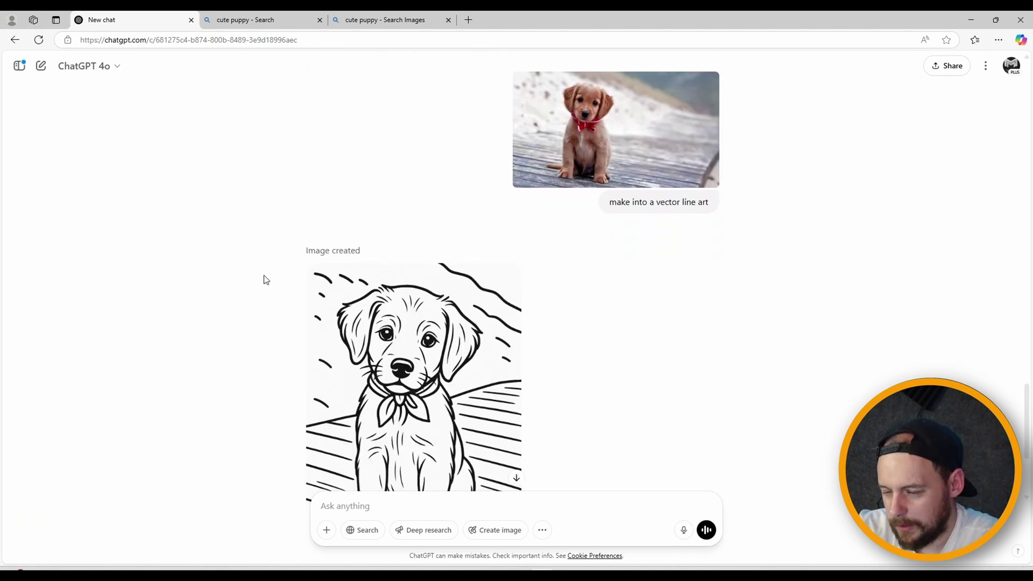
pyautogui.scroll(-2, 713, 296)
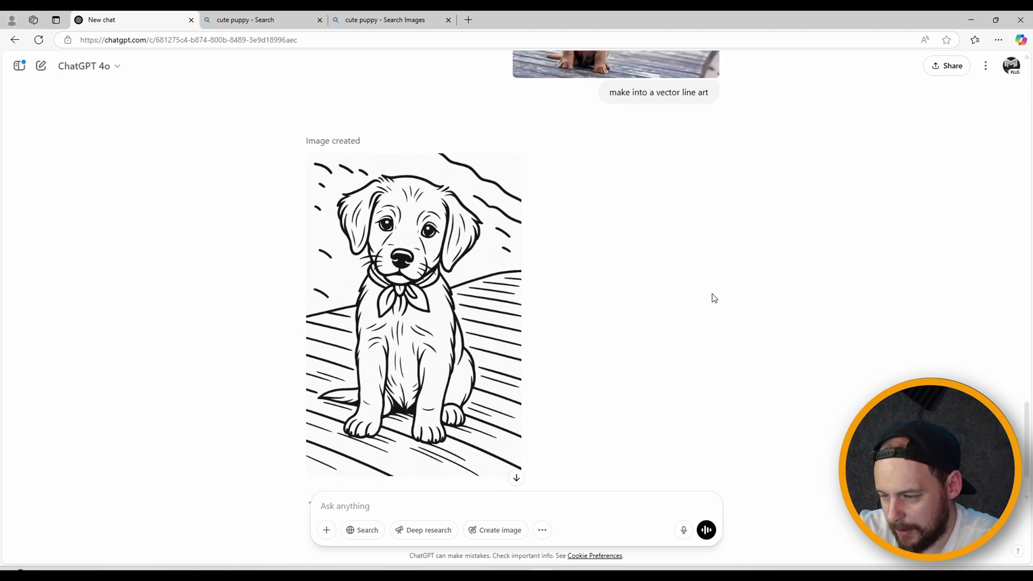
pyautogui.scroll(-1, 715, 298)
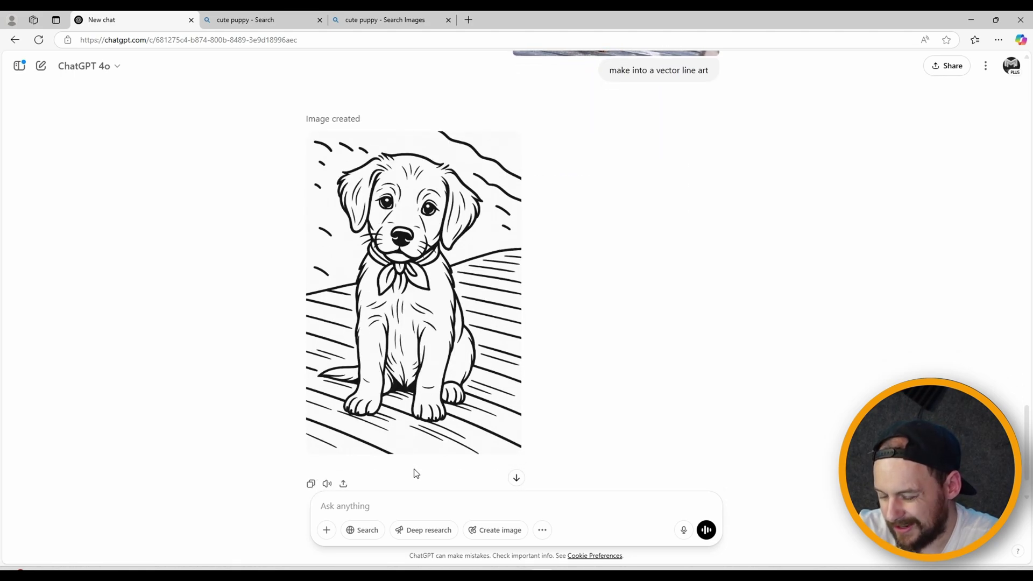
pyautogui.scroll(8, 596, 318)
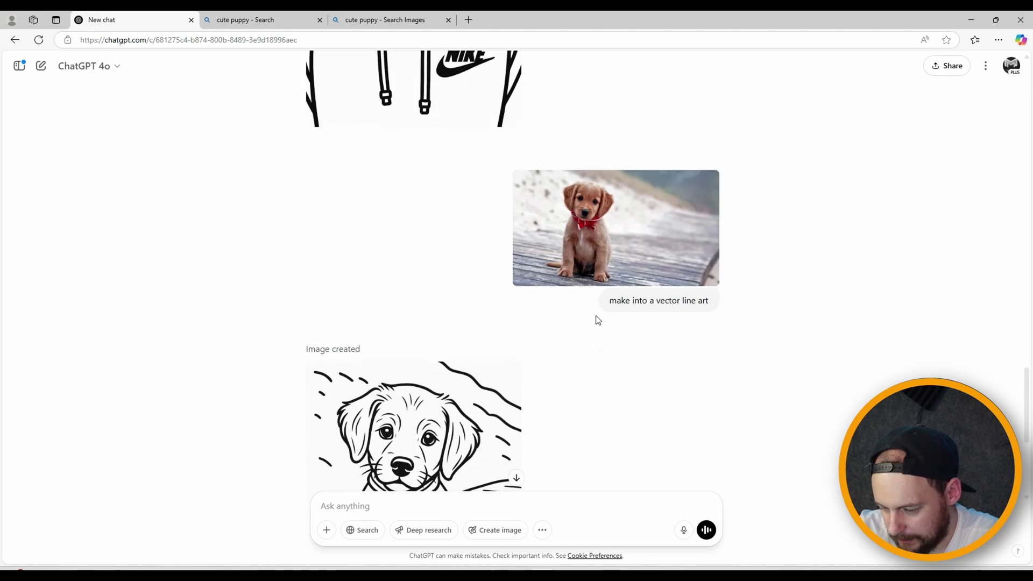
pyautogui.scroll(-4, 598, 320)
pyautogui.scroll(-2, 597, 319)
pyautogui.scroll(7, 597, 320)
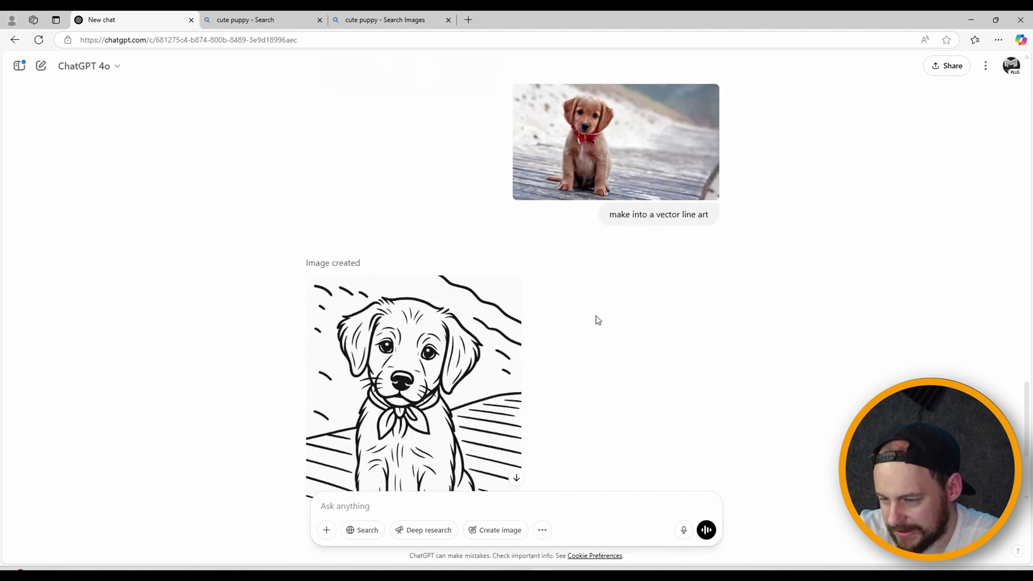
pyautogui.scroll(-5, 598, 321)
pyautogui.scroll(-3, 595, 318)
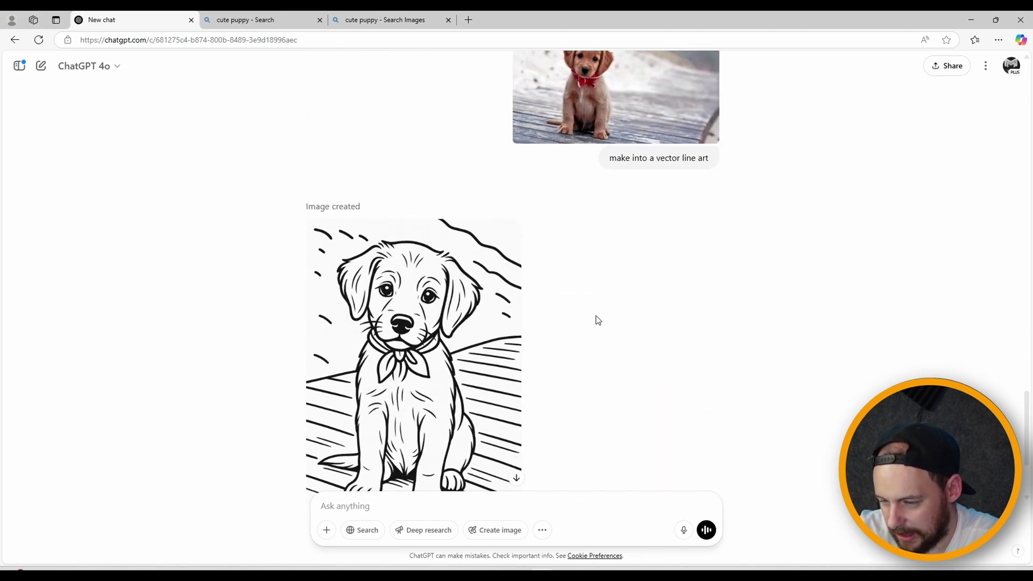
# Send 'remove the background' and compare the background-free puppy with the wooden-deck version.
pyautogui.write('remove the background')
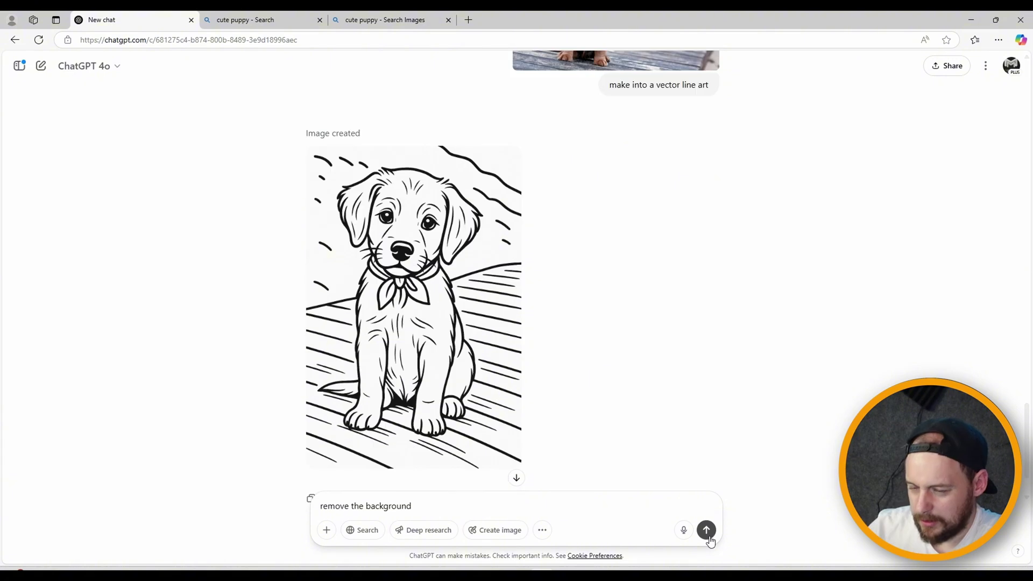
pyautogui.click(710, 538)
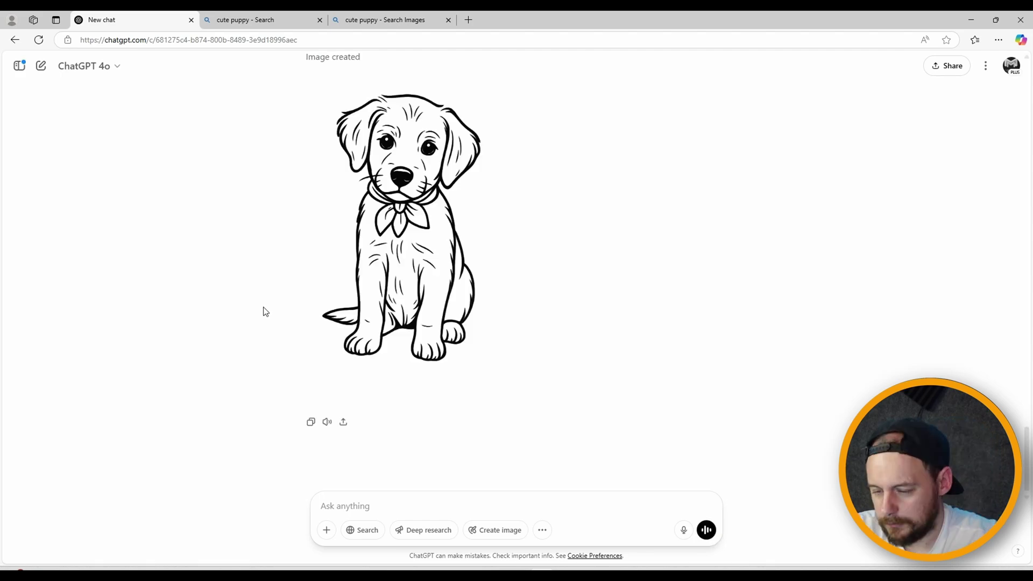
pyautogui.scroll(10, 263, 312)
pyautogui.scroll(3, 263, 311)
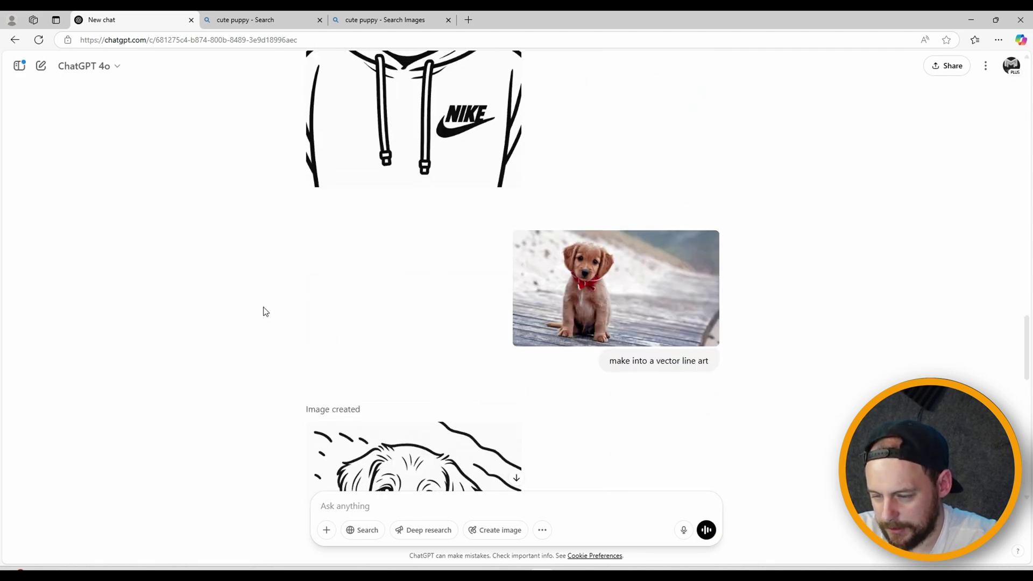
pyautogui.scroll(-2, 264, 310)
pyautogui.scroll(-3, 263, 310)
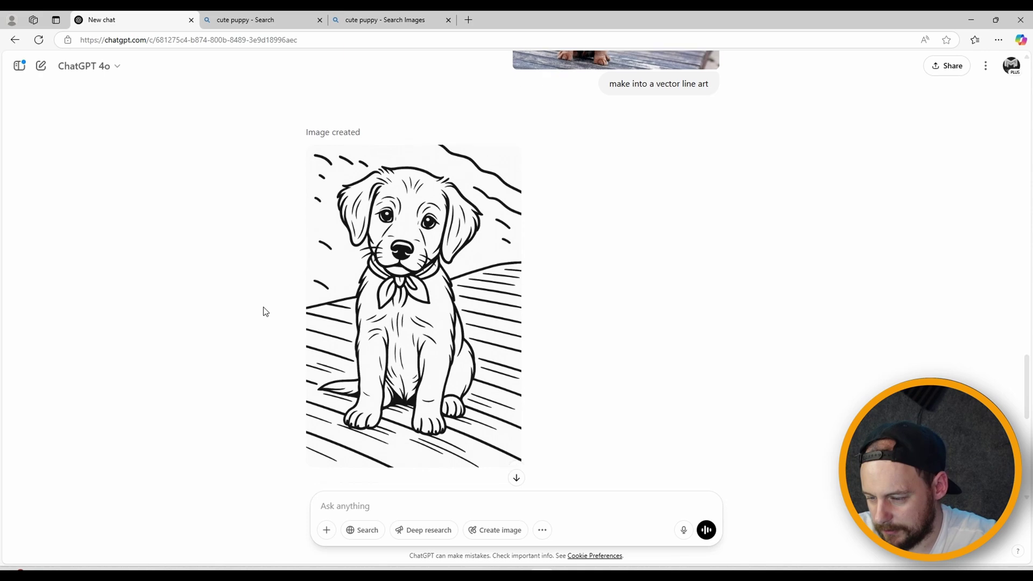
pyautogui.moveTo(316, 362)
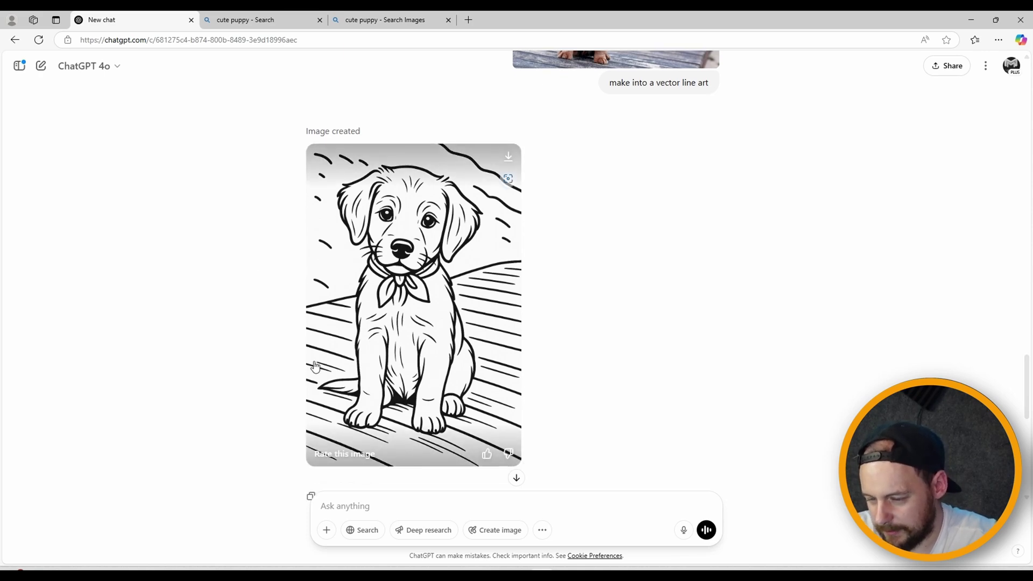
pyautogui.scroll(-8, 316, 366)
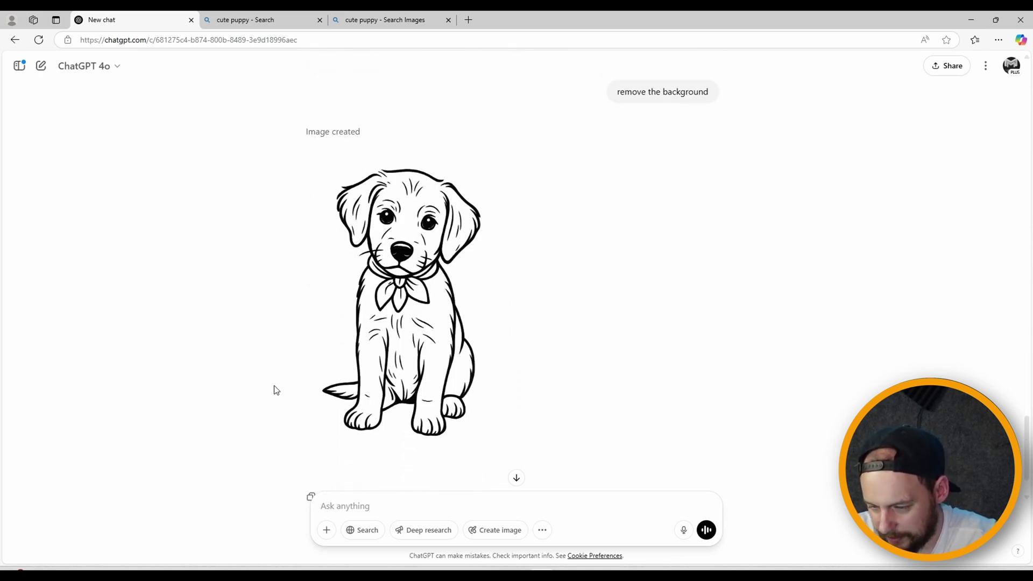
pyautogui.scroll(7, 275, 390)
pyautogui.scroll(-4, 275, 390)
pyautogui.scroll(-2, 275, 389)
pyautogui.scroll(5, 276, 390)
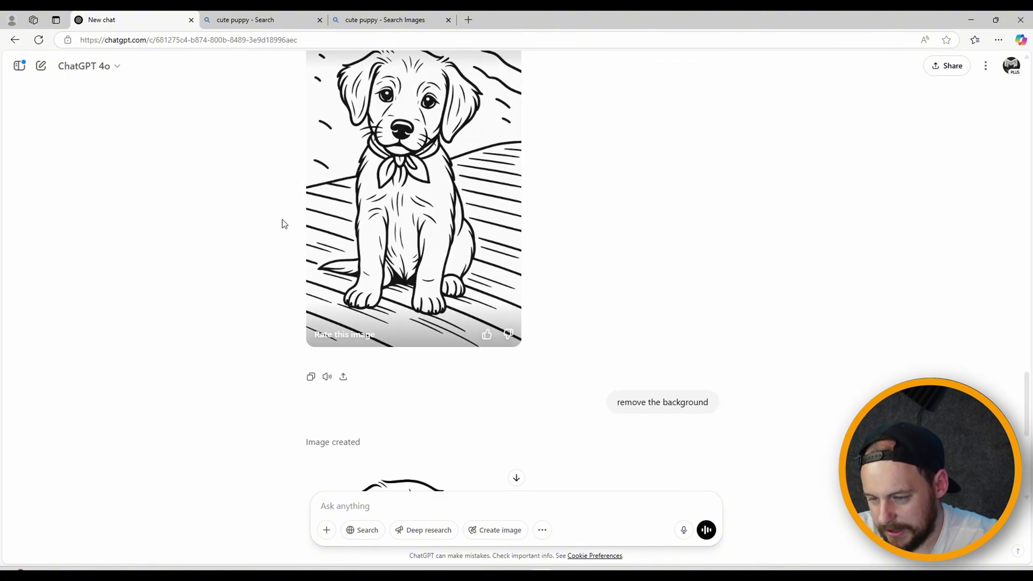
pyautogui.scroll(-3, 290, 269)
pyautogui.scroll(-3, 216, 368)
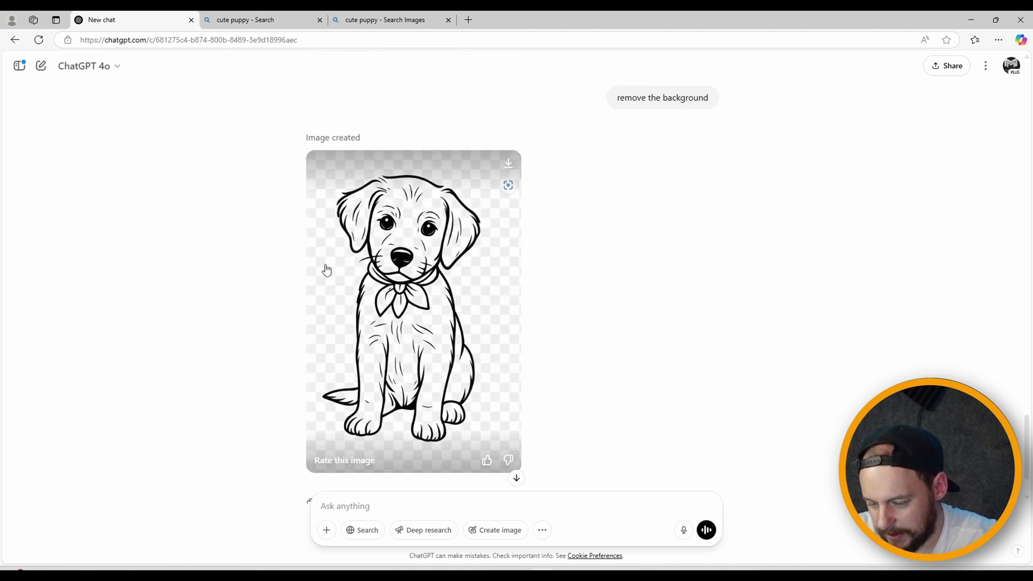
pyautogui.scroll(8, 270, 278)
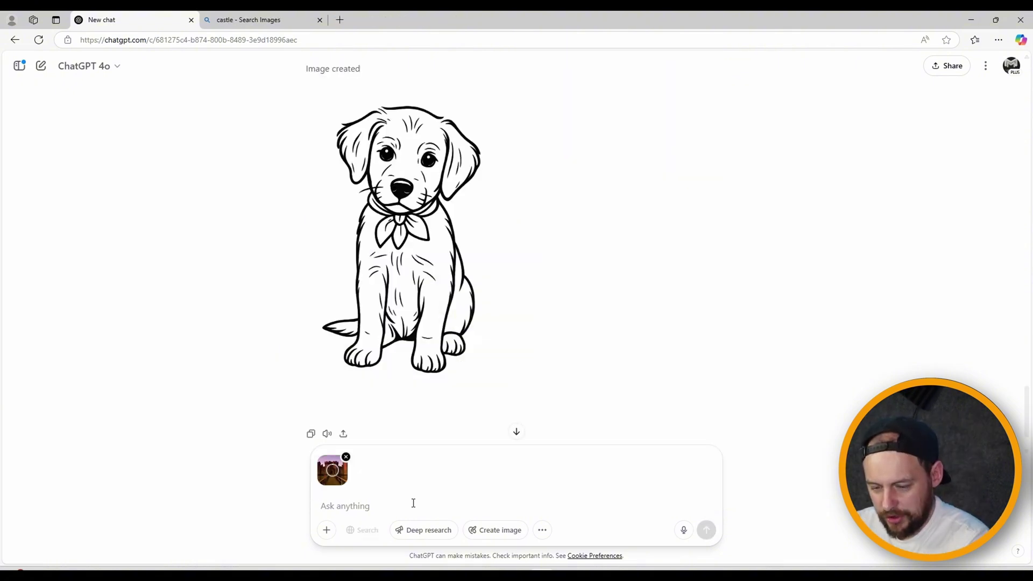
# Reuse the earlier 'make into a vector line art' prompt with the castle photo and send it.
pyautogui.click(388, 504)
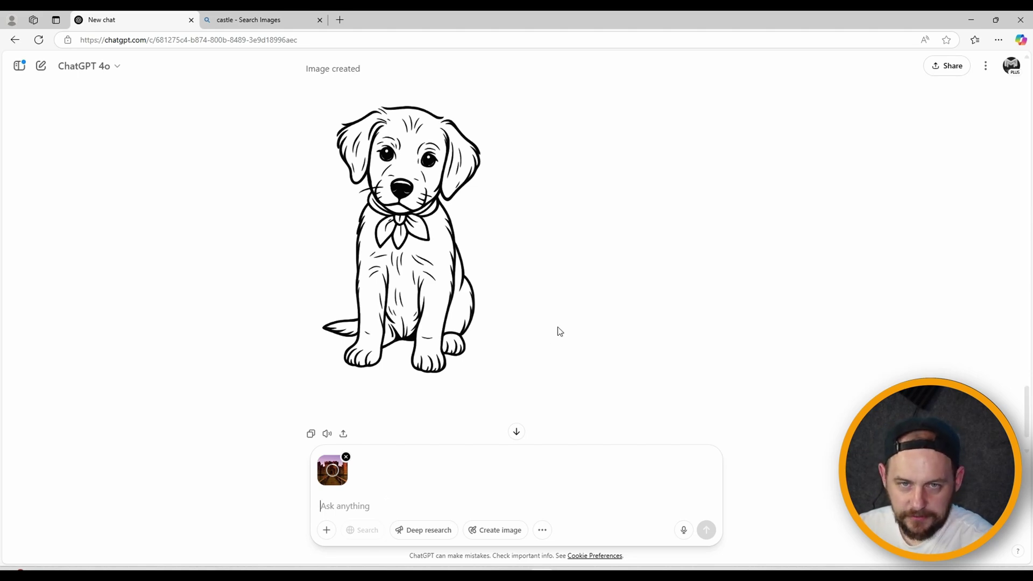
pyautogui.scroll(2, 556, 329)
pyautogui.scroll(8, 667, 138)
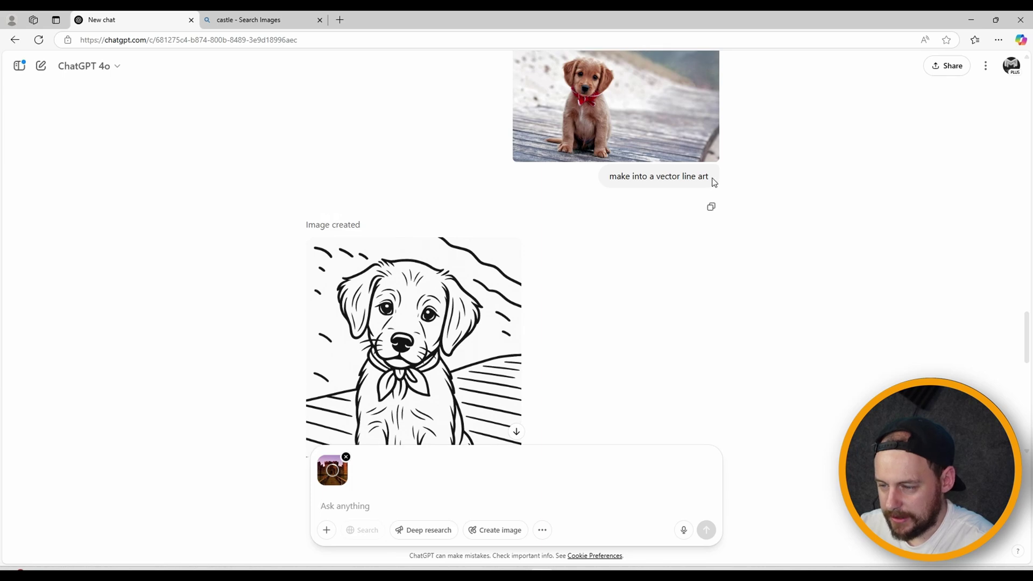
pyautogui.moveTo(712, 182); pyautogui.dragTo(611, 185)
pyautogui.hotkey('ctrl', 'c')
pyautogui.click(359, 512)
pyautogui.hotkey('ctrl', 'v')
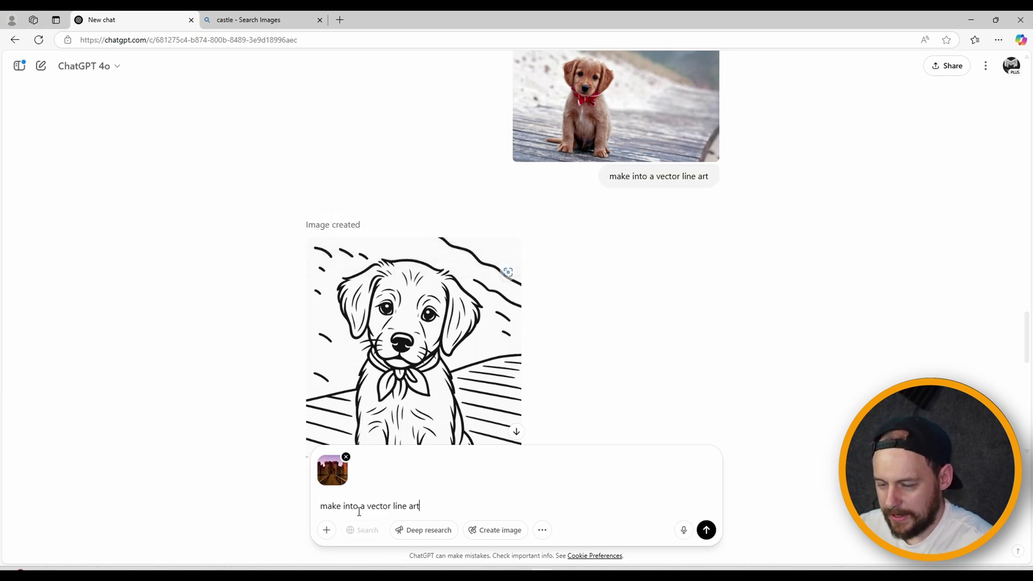
pyautogui.scroll(-10, 674, 376)
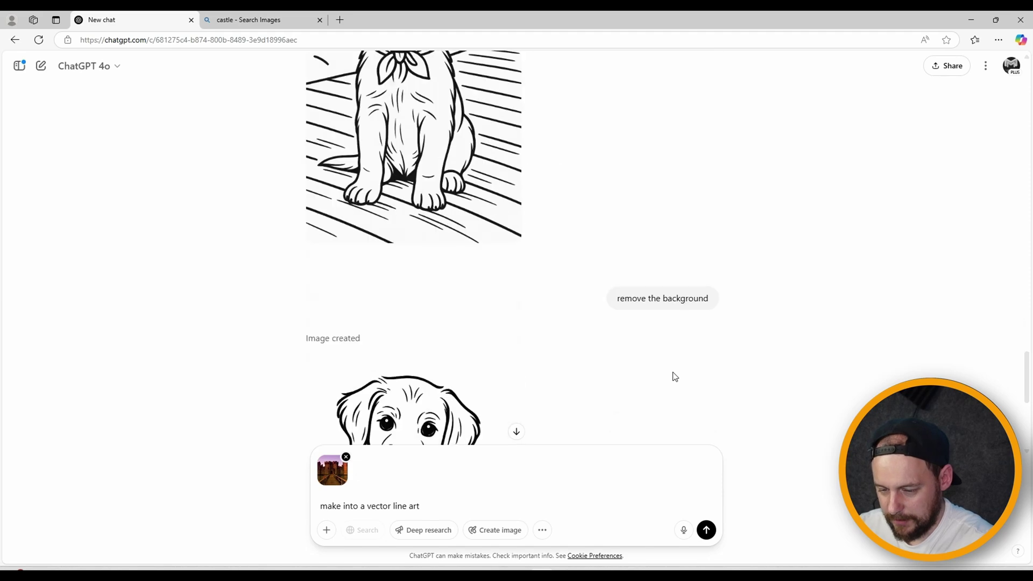
pyautogui.click(707, 530)
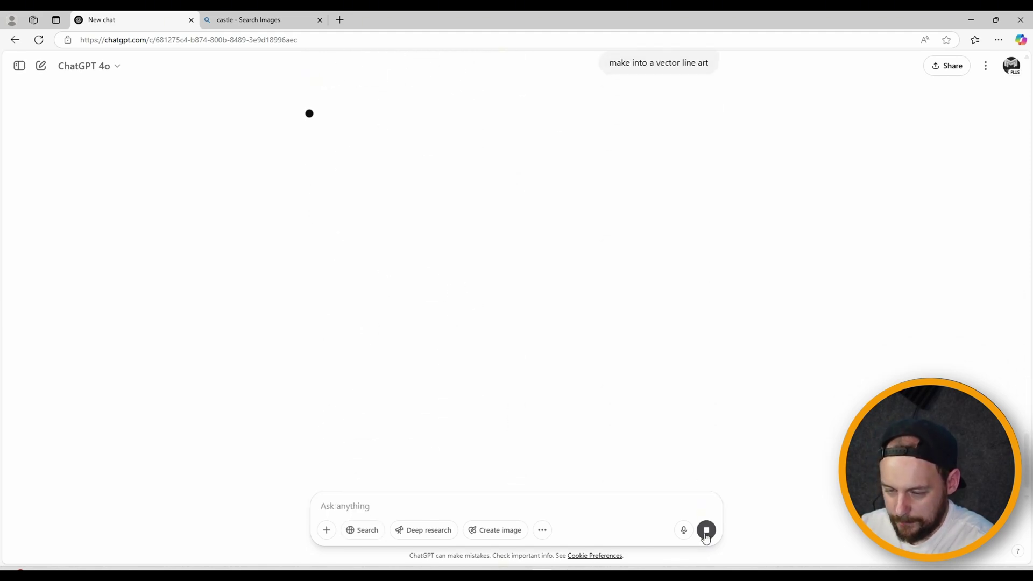